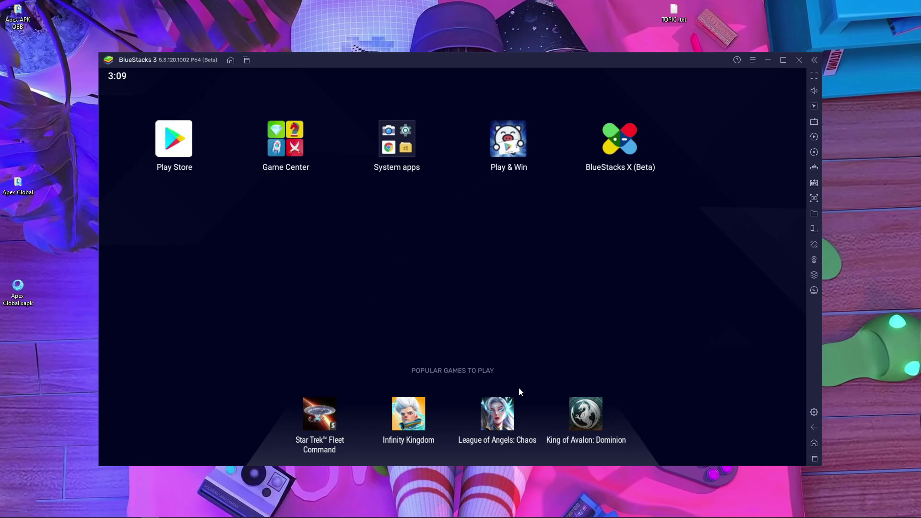
Step: Launch Google Chrome and search for 'apex legends mobile apk obb apkpure'
mouse_move(353, 496)
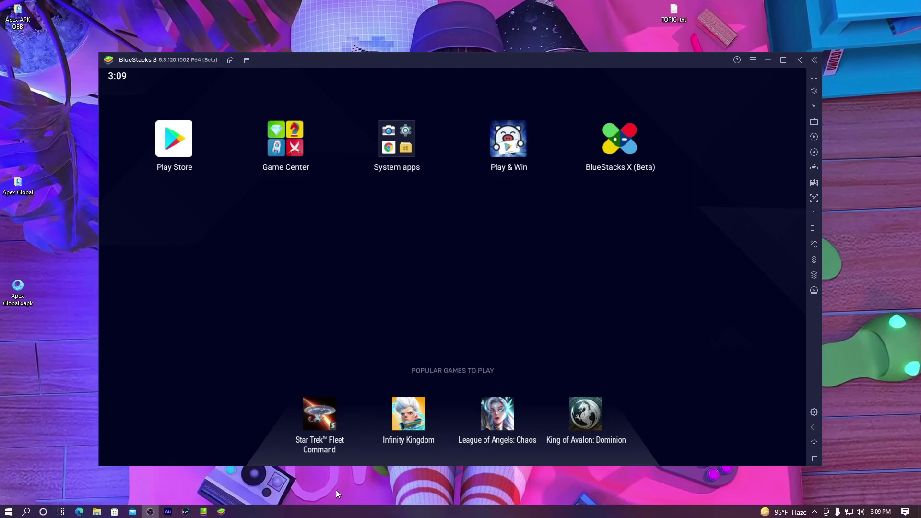
key(super+s)
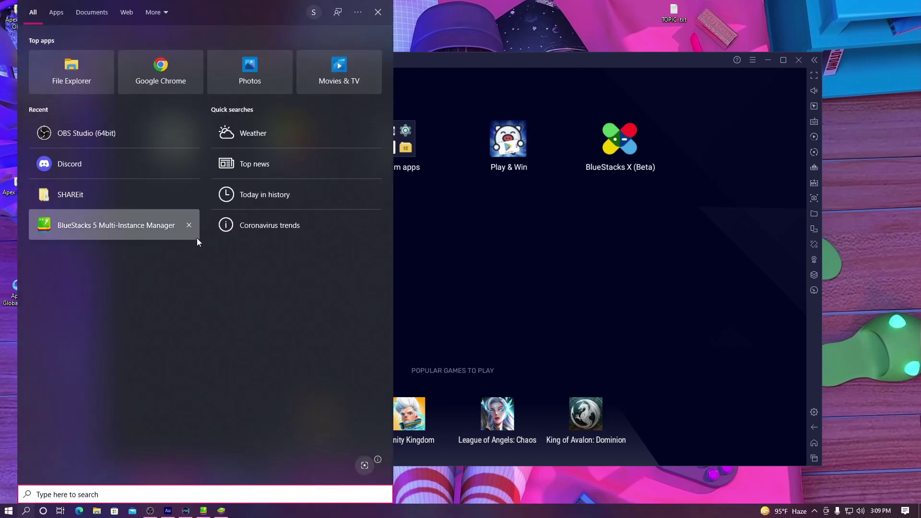
click(174, 78)
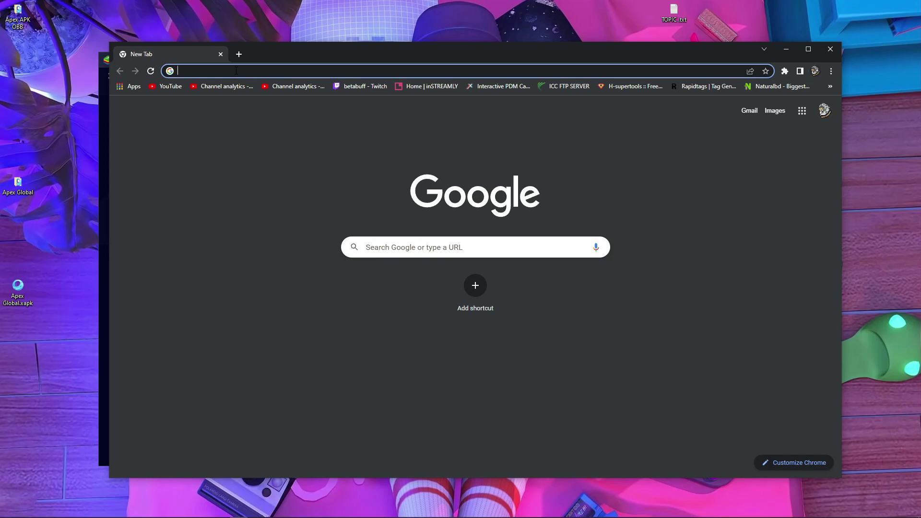
text(ap)
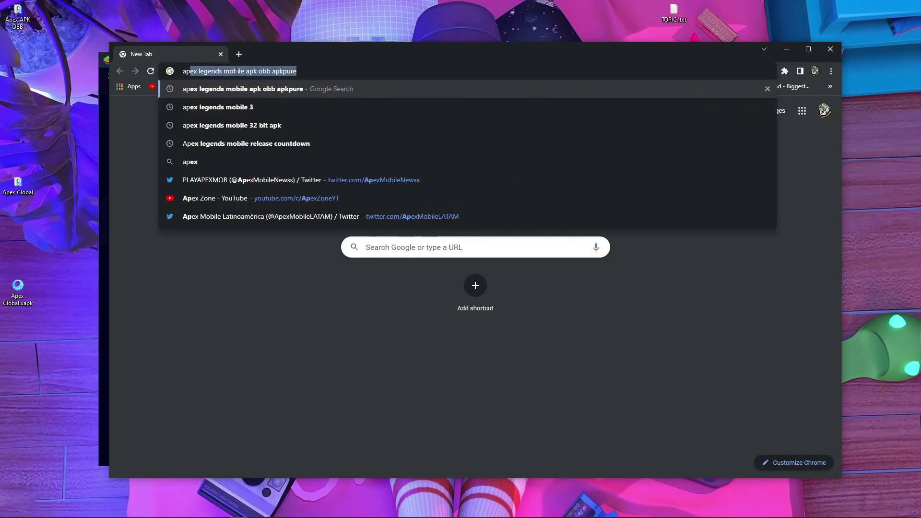
key(Return)
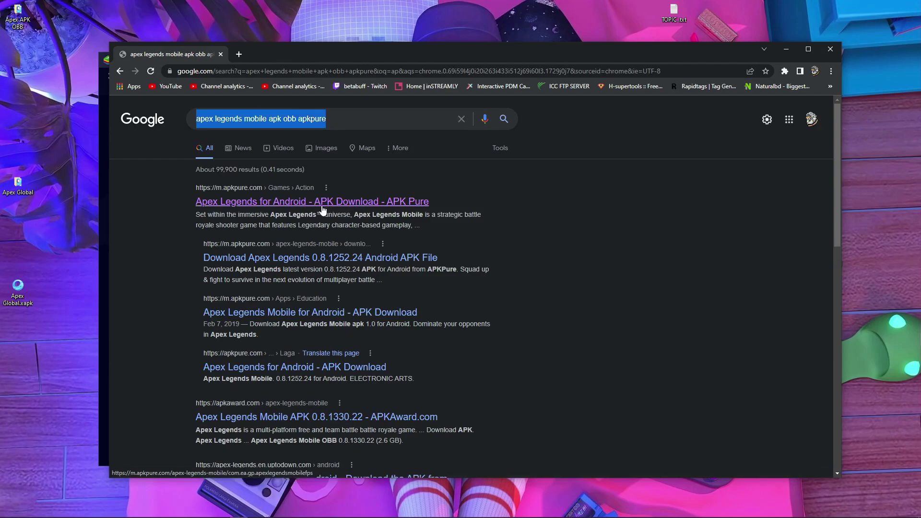
Step: Start the 2.6 GB XAPK download on the APKPure page, then exit Chrome anyway
click(296, 207)
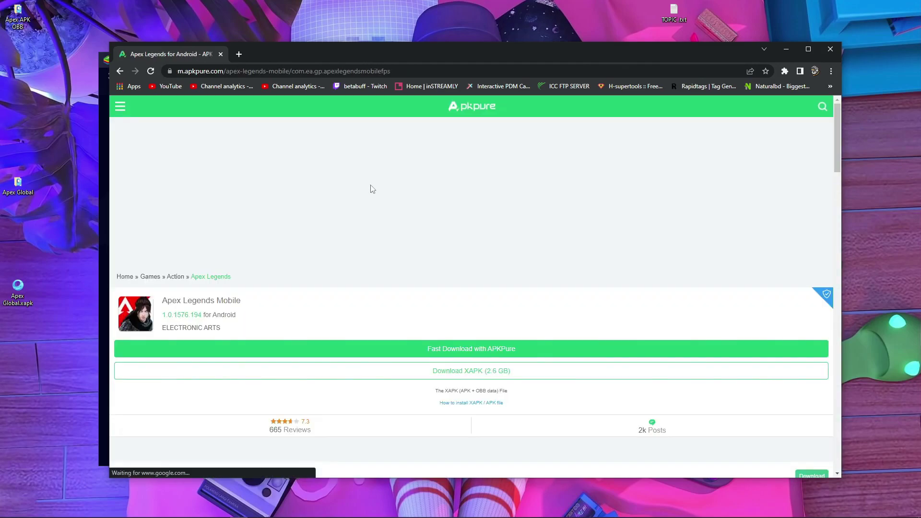
click(446, 369)
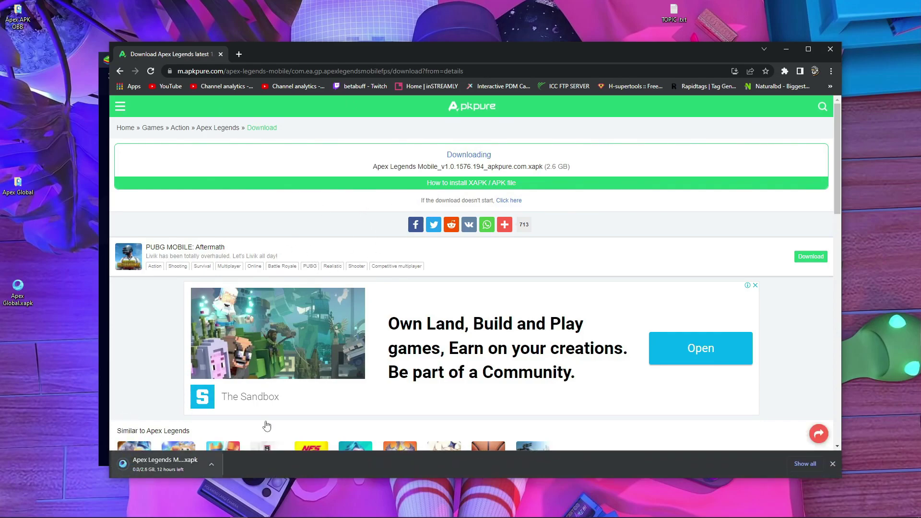
click(834, 50)
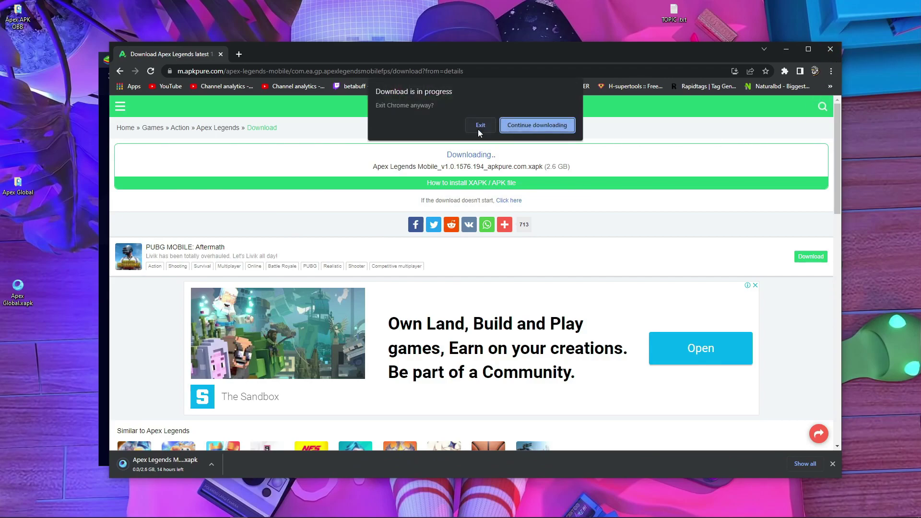
click(478, 127)
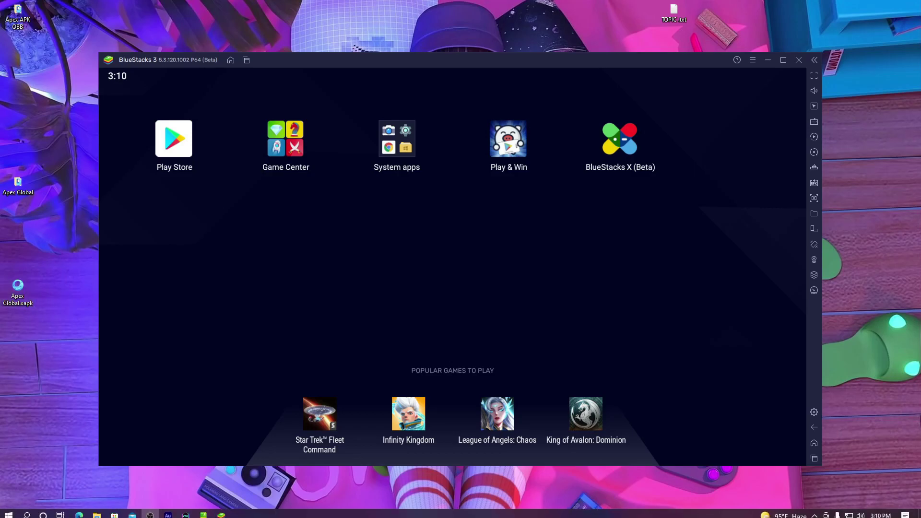
Step: Go to This PC in File Explorer and tick File name extensions in the View options
click(96, 510)
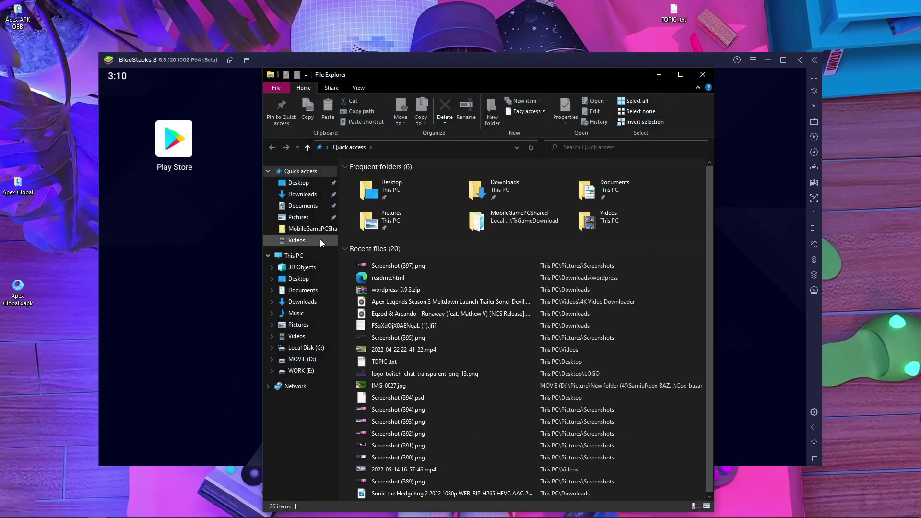
click(300, 258)
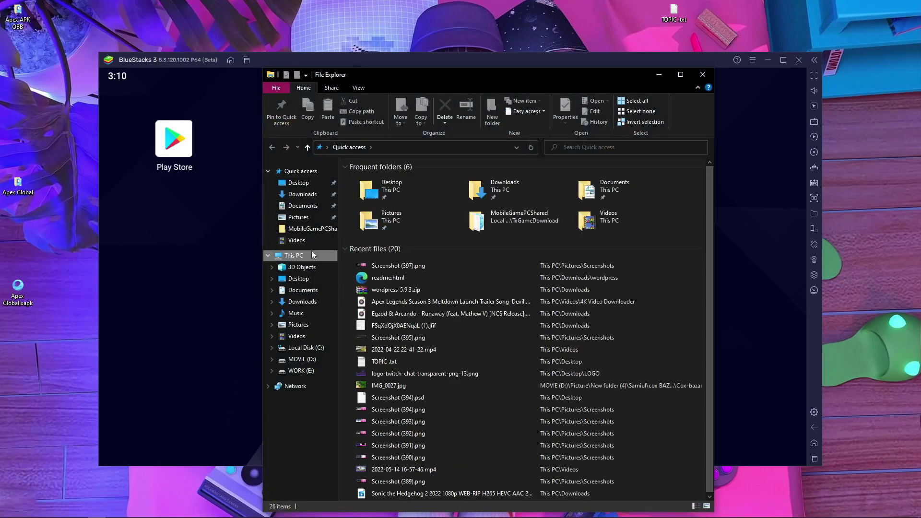
click(361, 88)
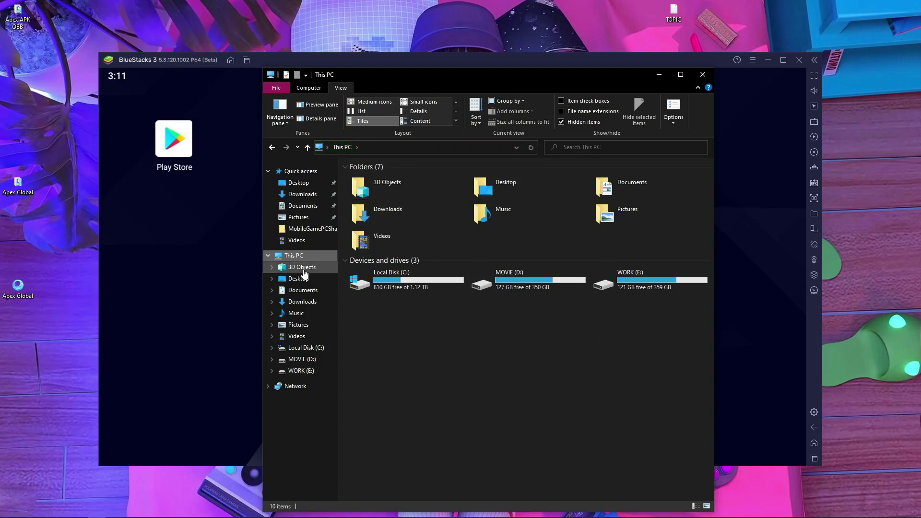
right_click(526, 368)
click(551, 405)
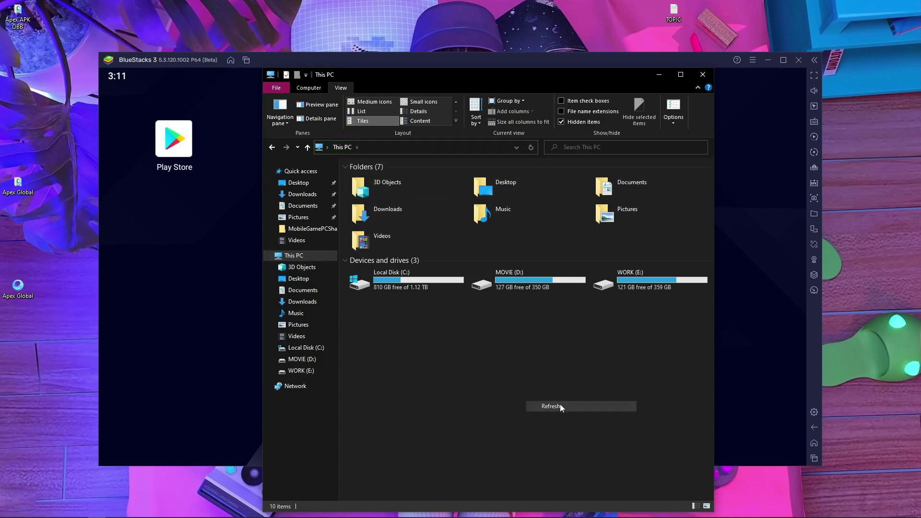
click(561, 112)
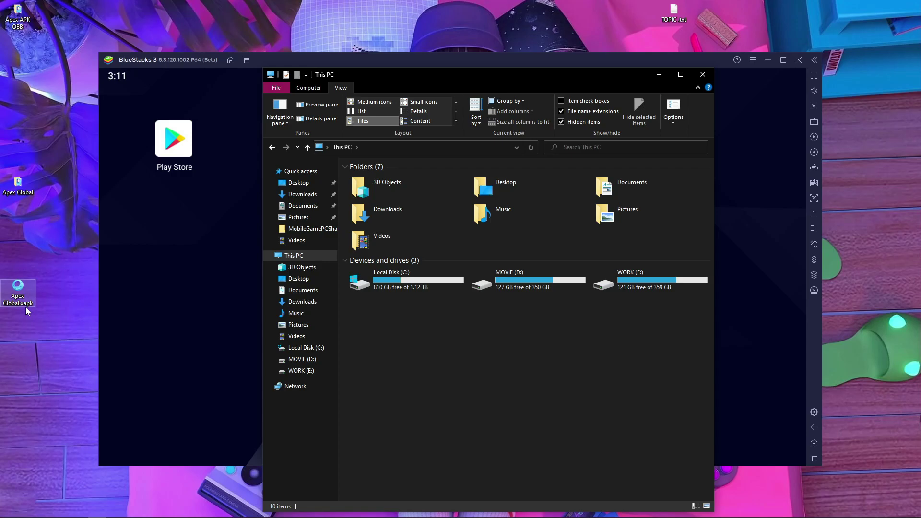
Step: Rename the desktop Apex Global.xapk to Apex Global.zip, confirming the extension change
click(703, 75)
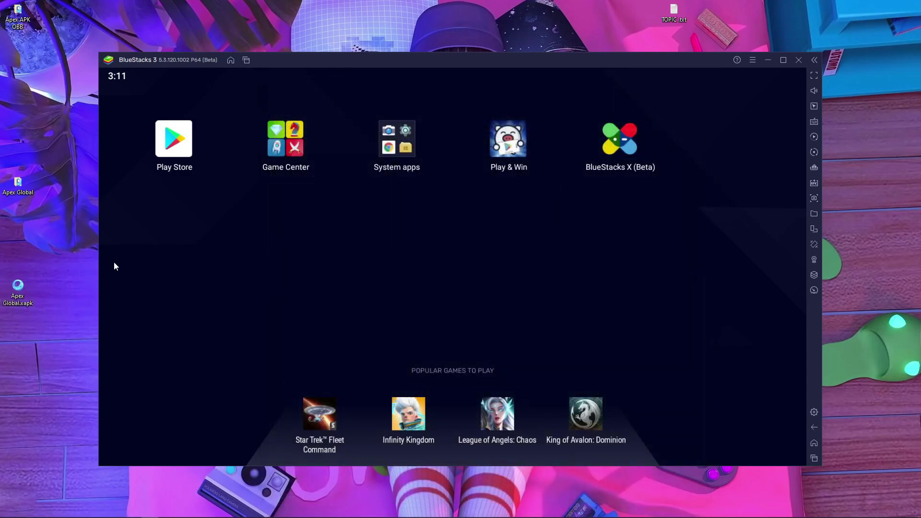
right_click(18, 294)
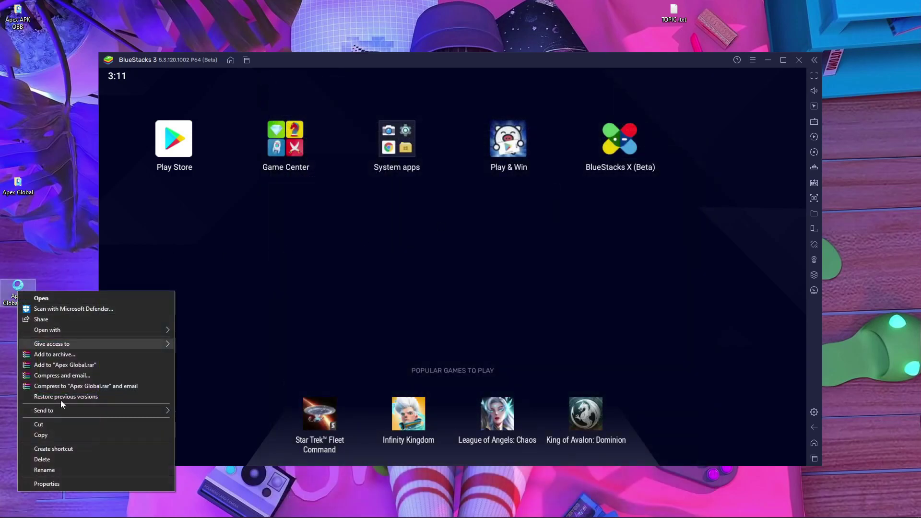
click(54, 471)
click(35, 303)
key(BackSpace)
key(BackSpace)
key(BackSpace)
key(BackSpace)
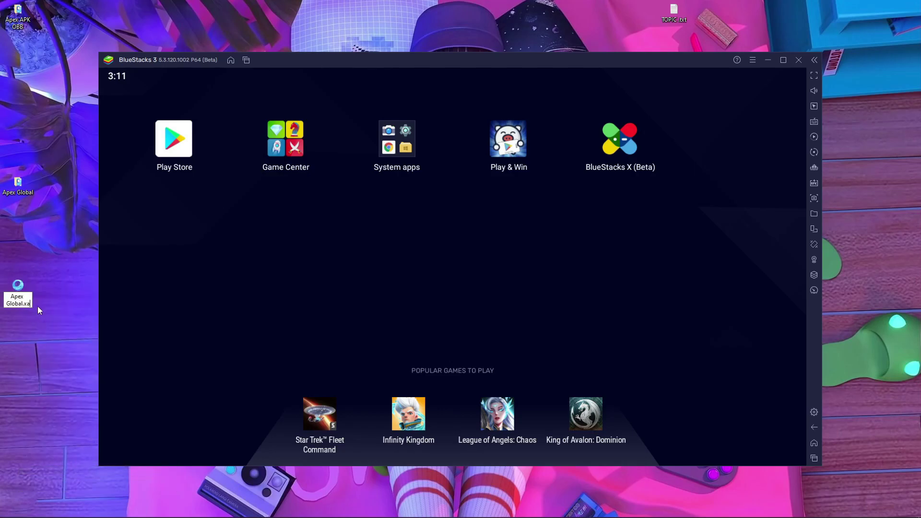
text(zip)
key(Return)
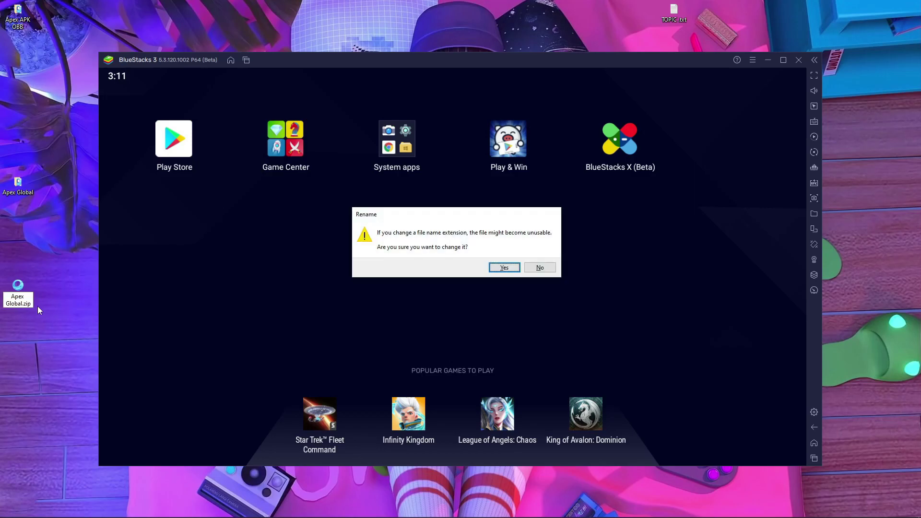
key(Return)
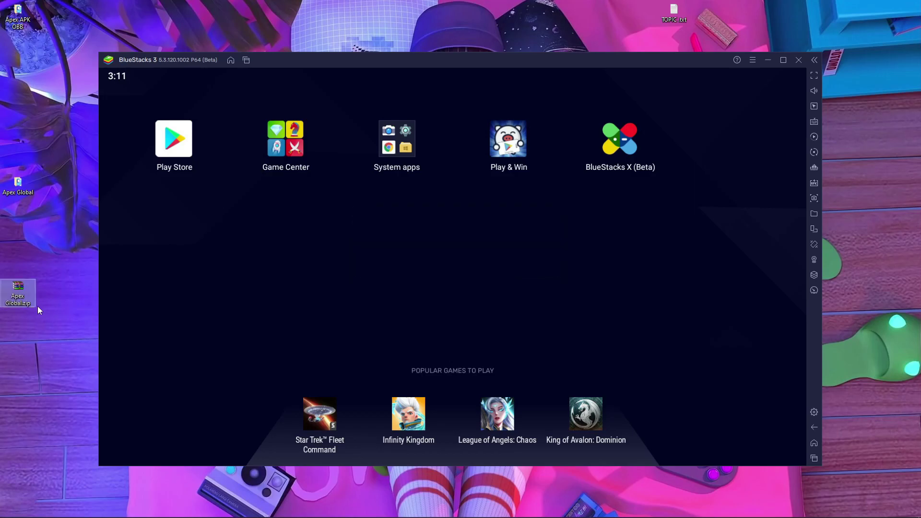
Step: Extract Apex Global.zip onto the desktop with WinRAR, resolving the replace prompt
right_click(19, 285)
click(70, 324)
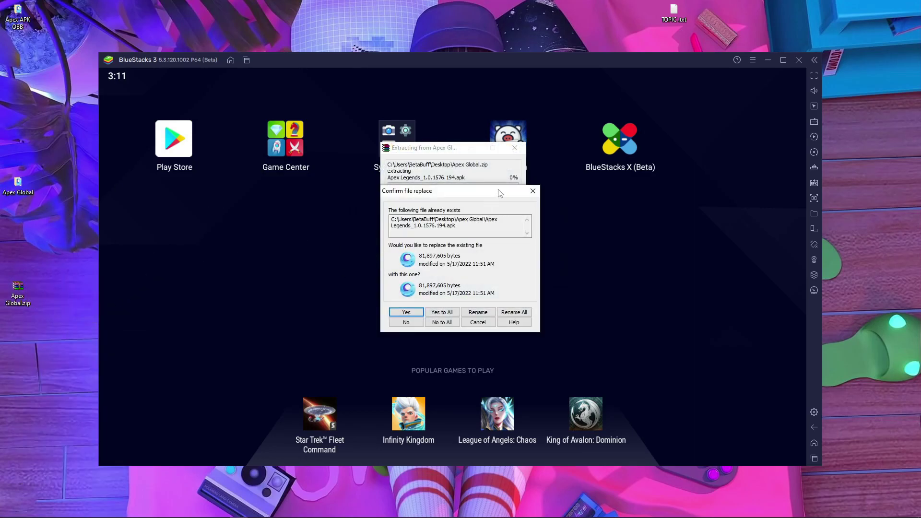
click(532, 191)
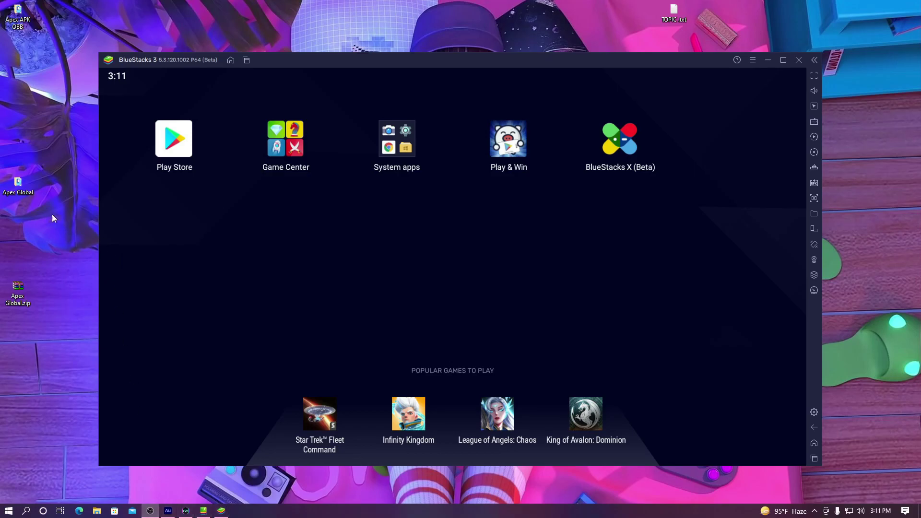
right_click(26, 193)
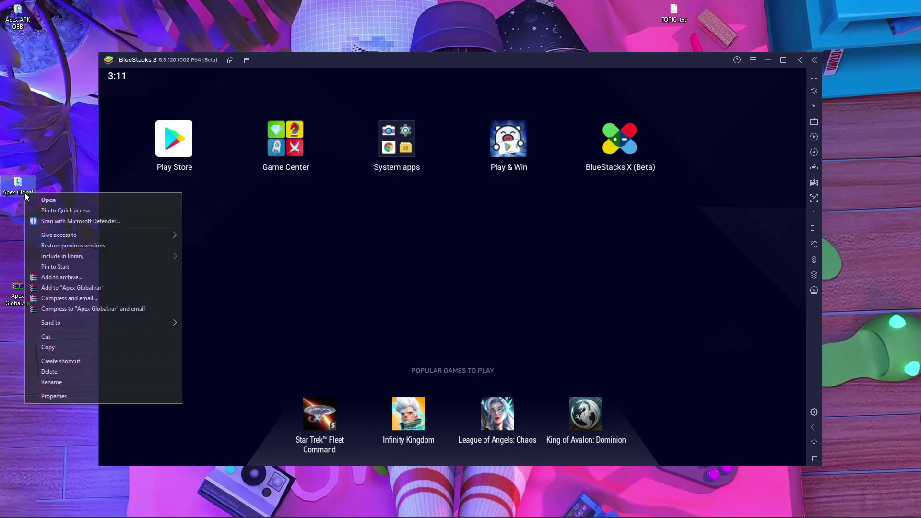
Step: Copy the Apex Global folder and browse to C:\ProgramData in File Explorer
click(68, 347)
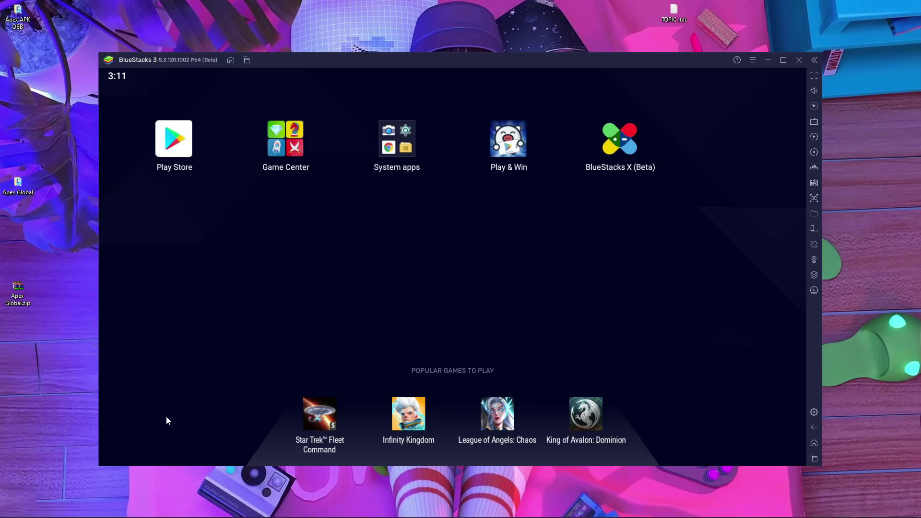
click(97, 511)
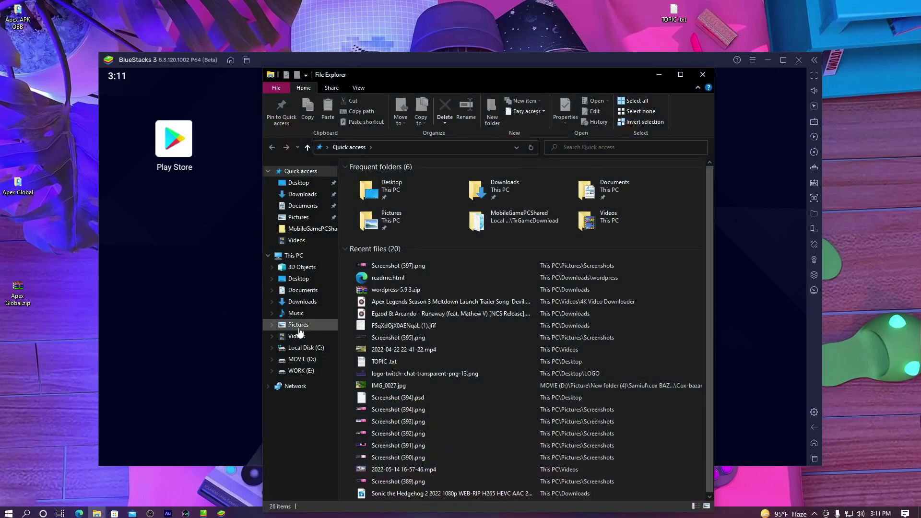
click(312, 258)
click(403, 276)
double_click(403, 276)
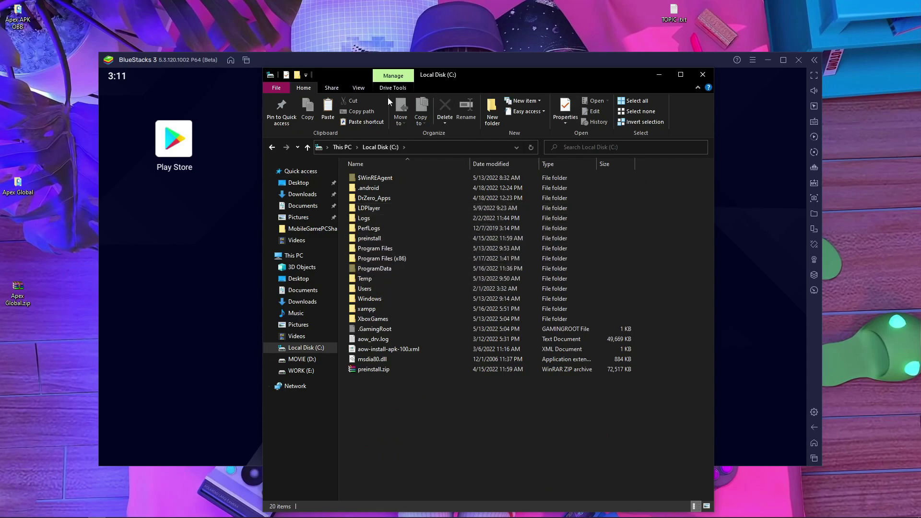
click(363, 89)
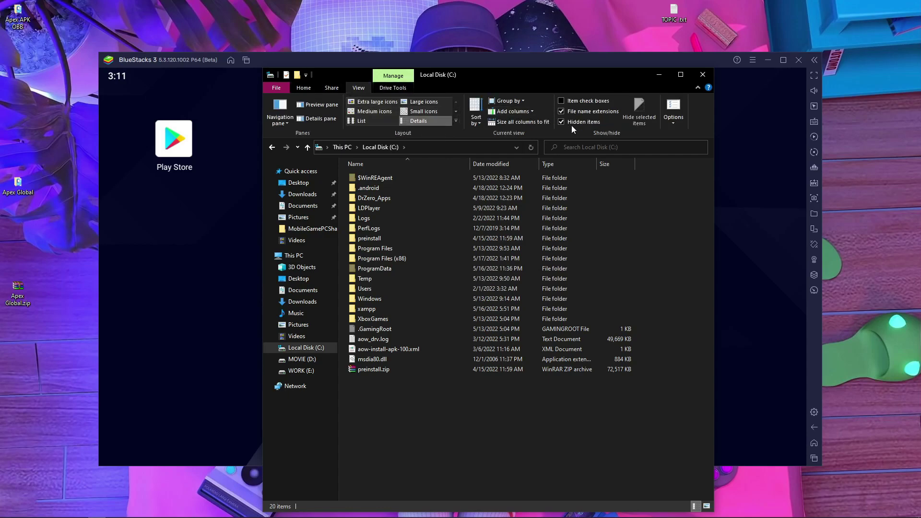
double_click(384, 269)
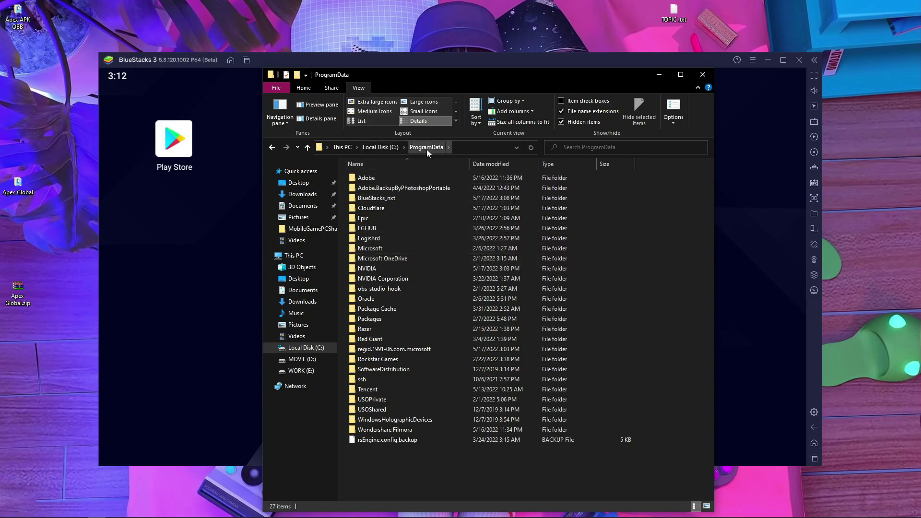
Step: Paste it into BlueStacks_nxt\Engine\UserData\SharedFolder, dismiss the replace prompt, and close Explorer
double_click(387, 199)
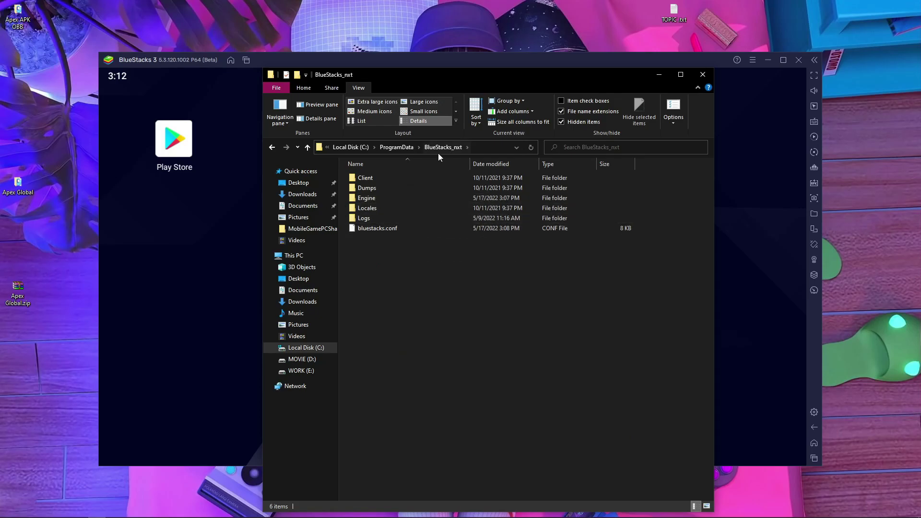
double_click(377, 197)
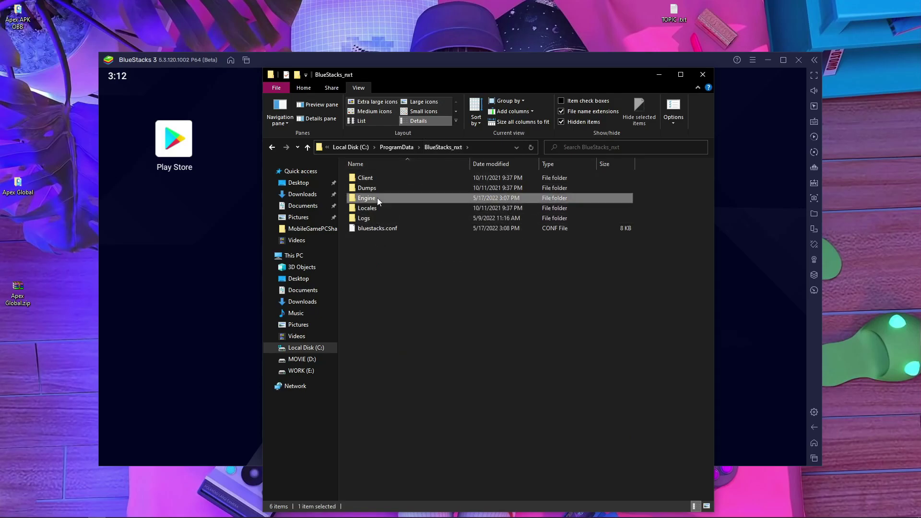
double_click(377, 228)
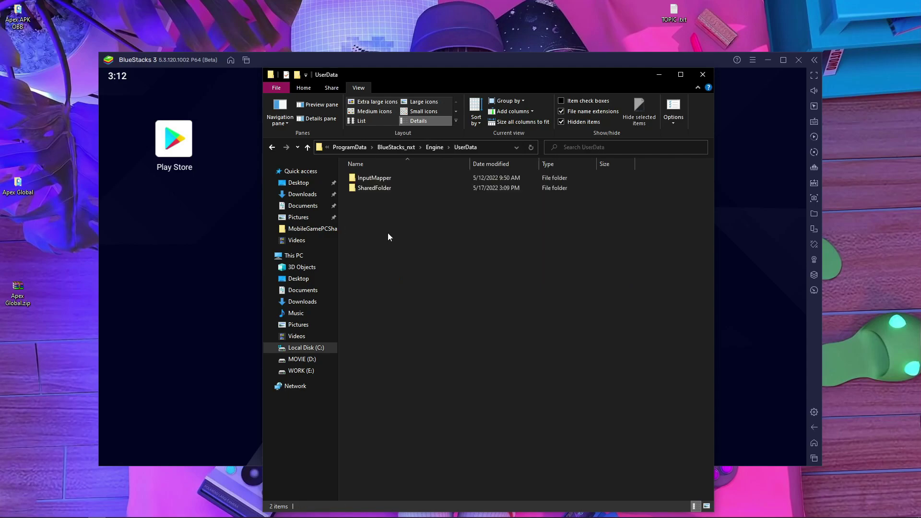
double_click(376, 189)
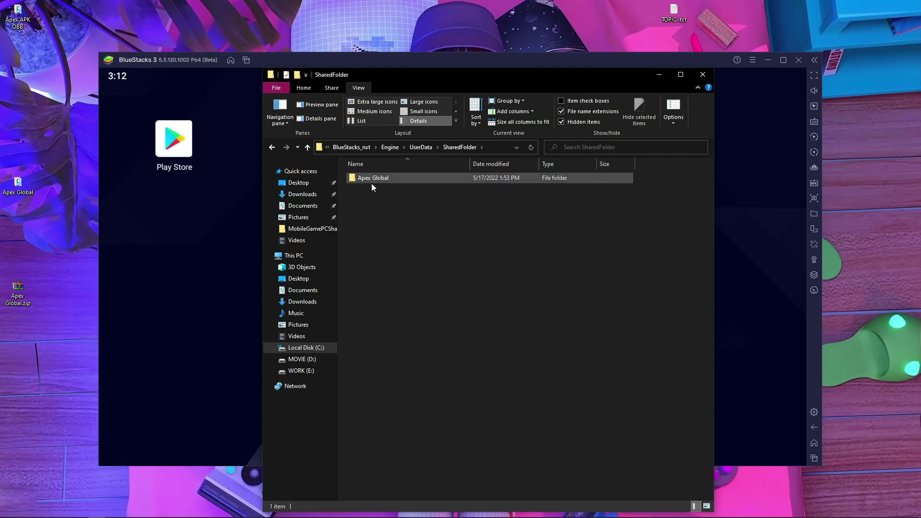
right_click(390, 216)
click(435, 287)
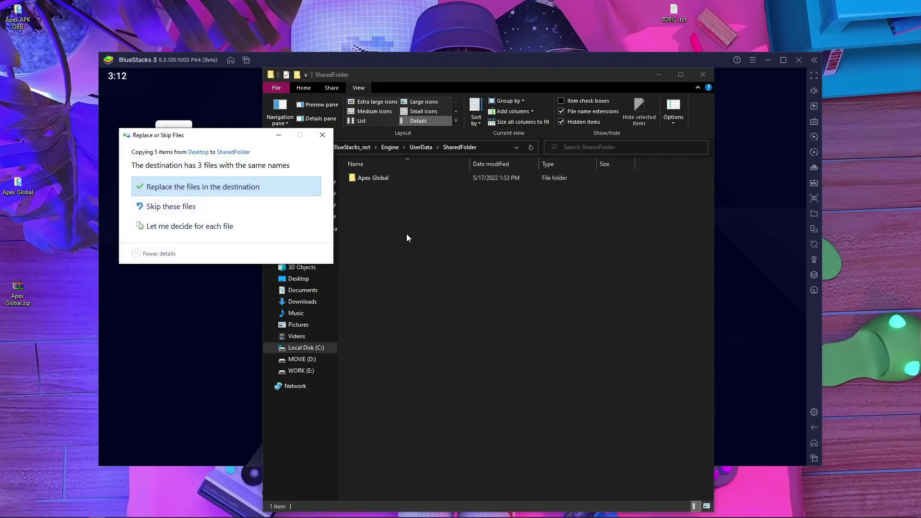
click(325, 139)
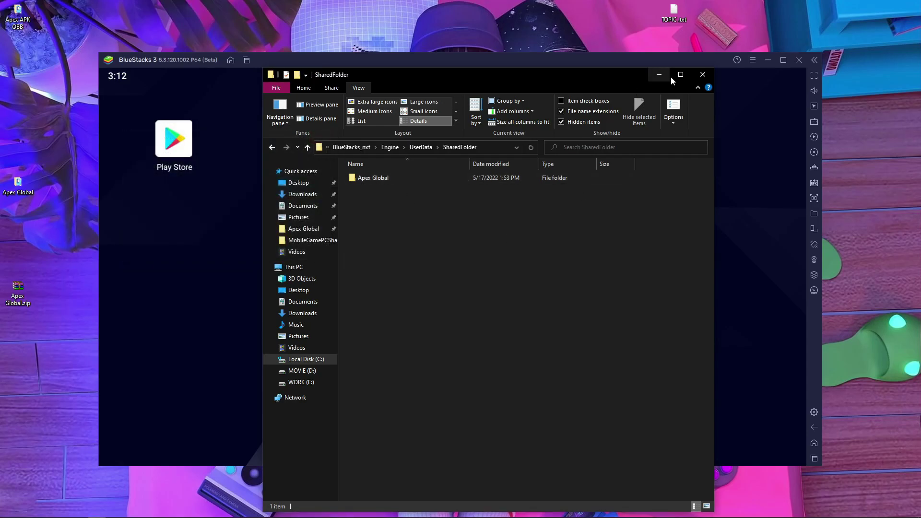
click(703, 75)
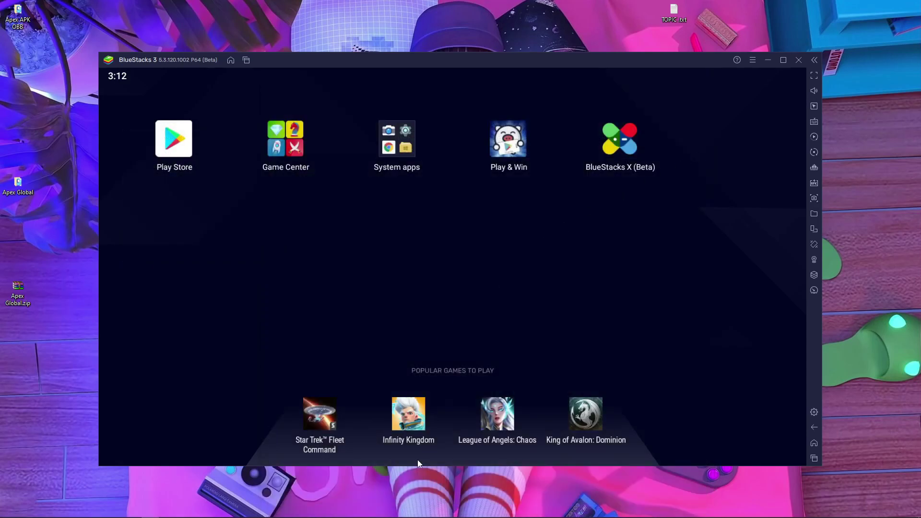
Step: Launch Chrome from System apps, accepting its terms and declining sync
click(394, 148)
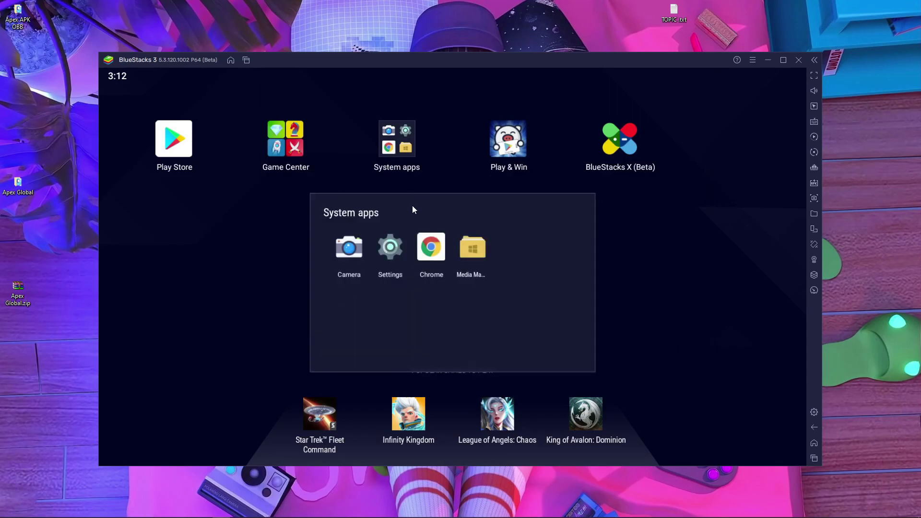
click(437, 247)
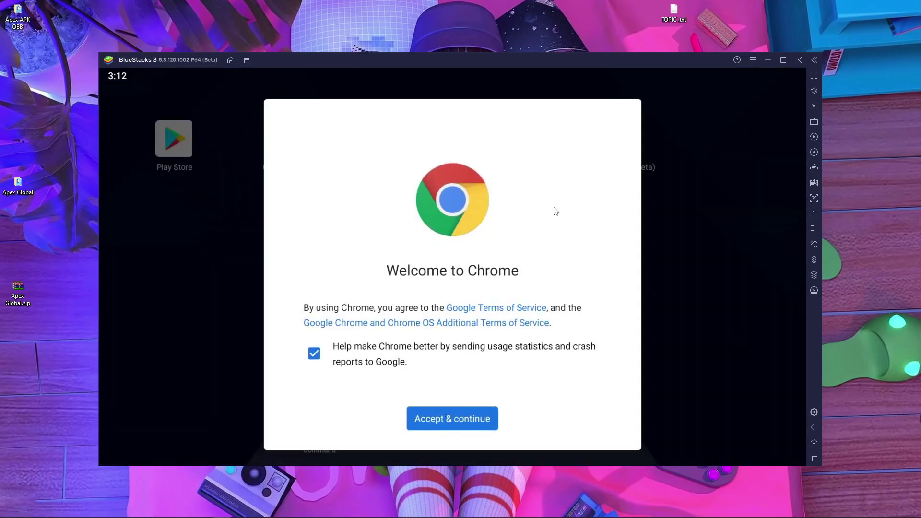
click(457, 427)
click(343, 432)
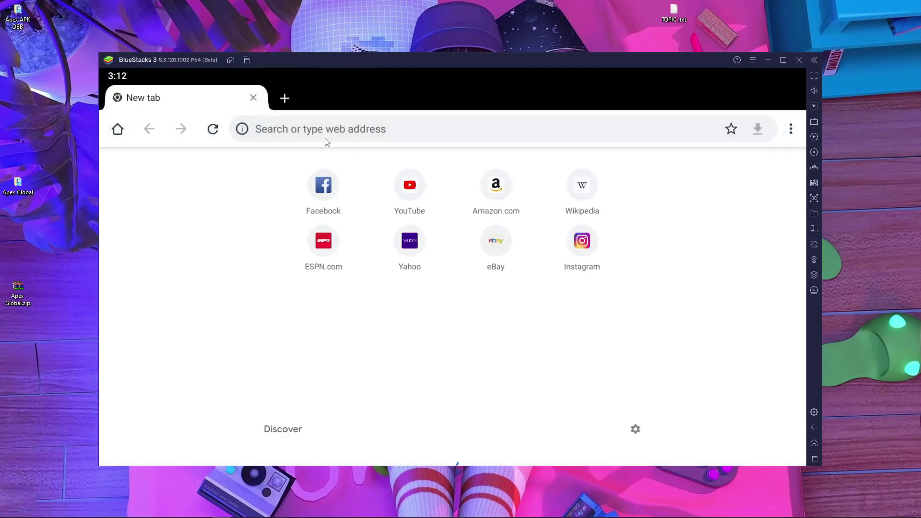
Step: Search 'es file explorer' and download the 29 MB APK from APKPure, allowing storage access
click(326, 139)
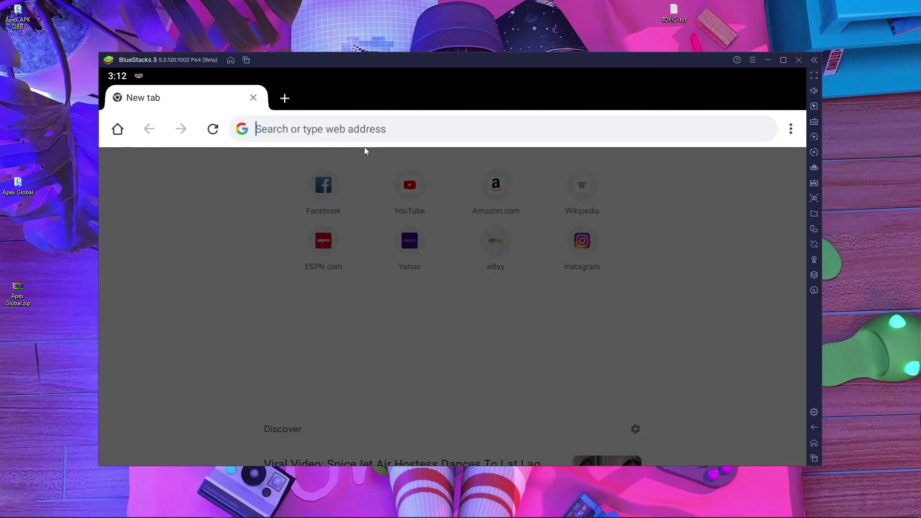
text(es file)
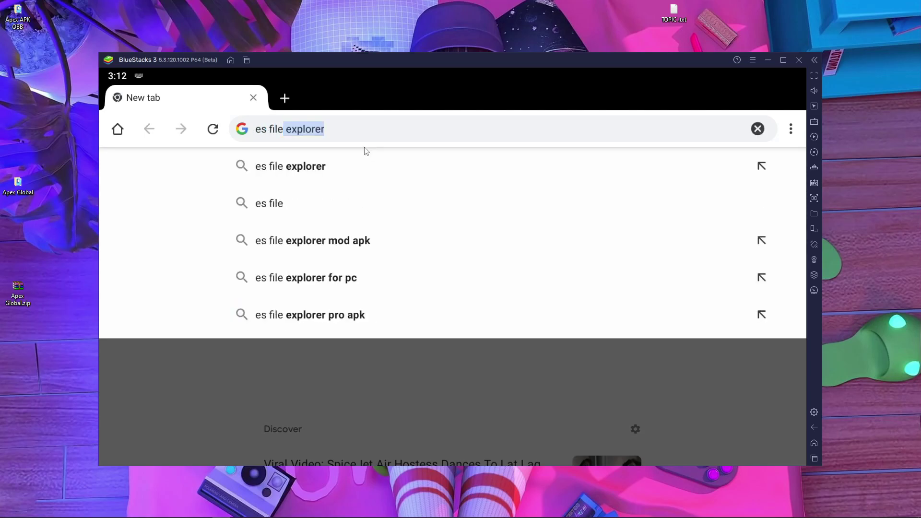
click(358, 169)
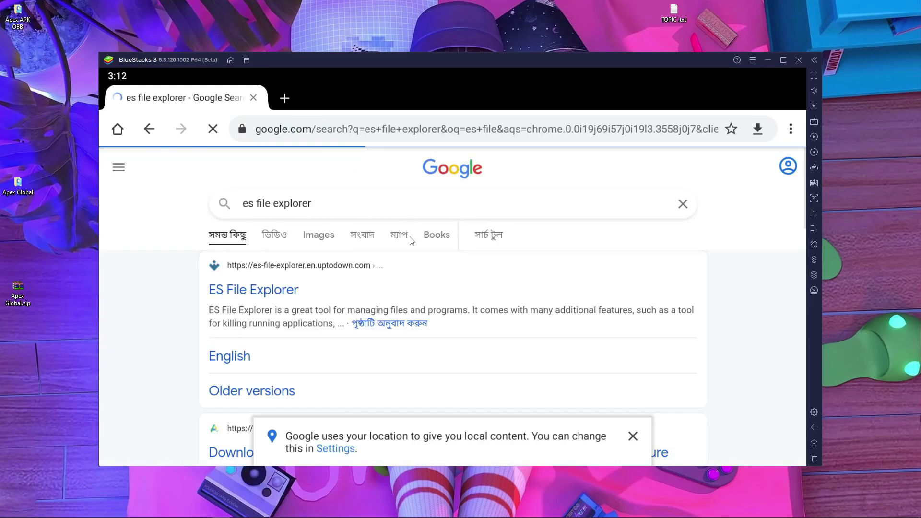
scroll(411, 213, down, 3)
scroll(411, 216, down, 2)
scroll(274, 268, up, 1)
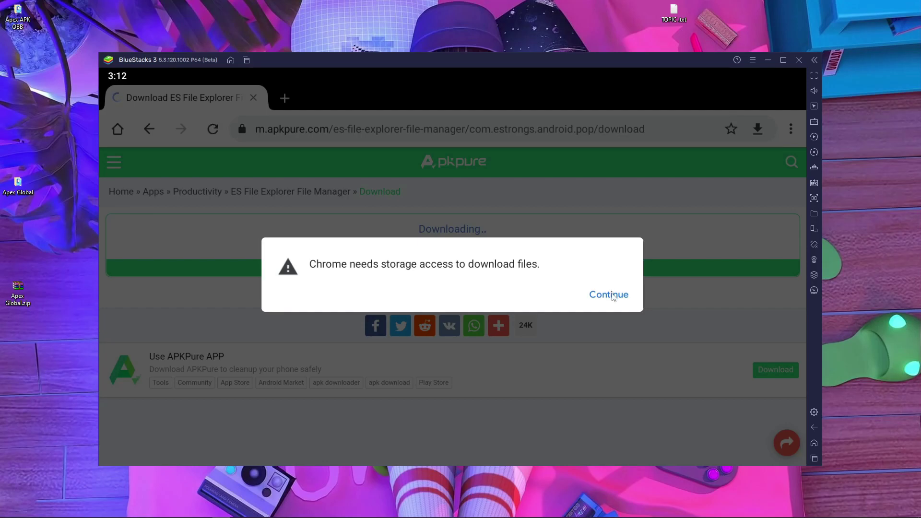
click(609, 294)
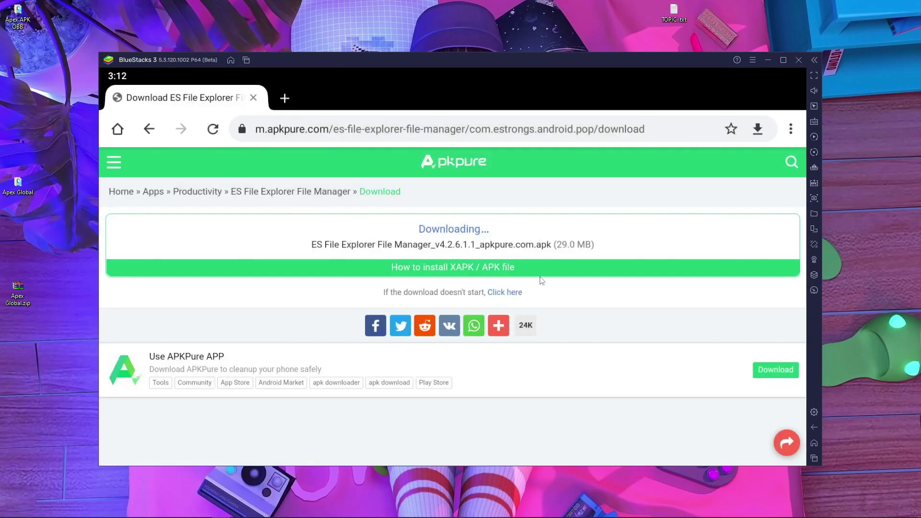
click(607, 298)
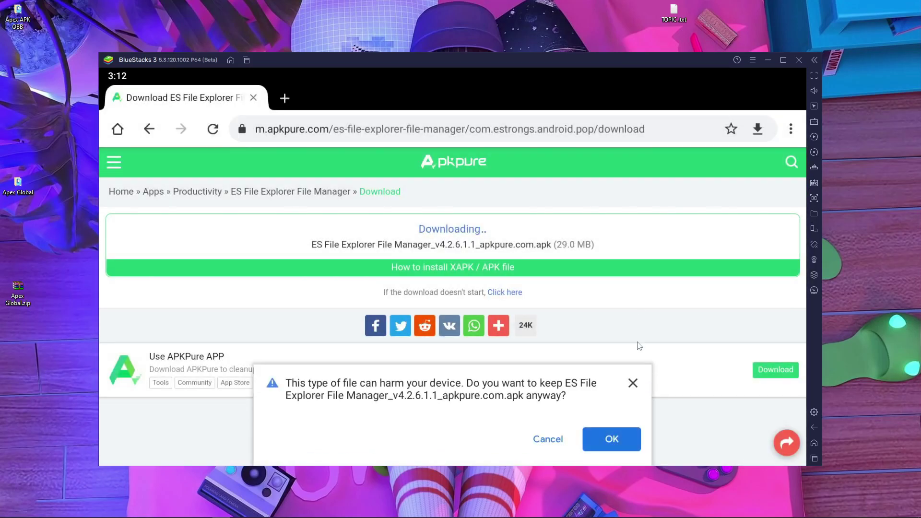
click(618, 440)
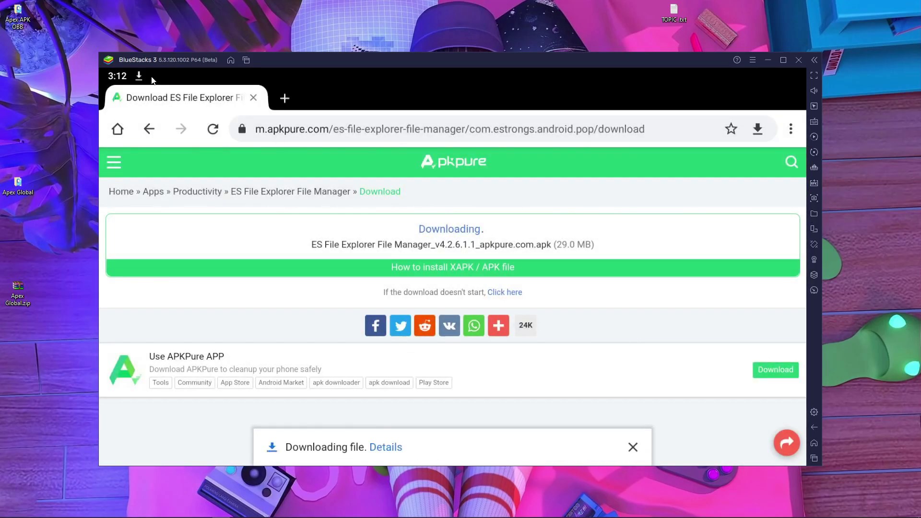
Step: Check the download progress notification, then return to the Android home screen
drag(152, 79, 230, 215)
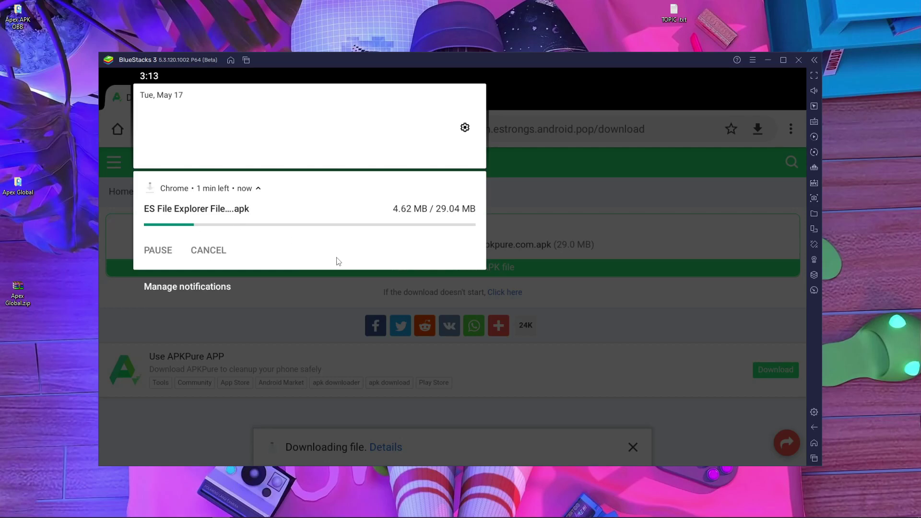
click(360, 298)
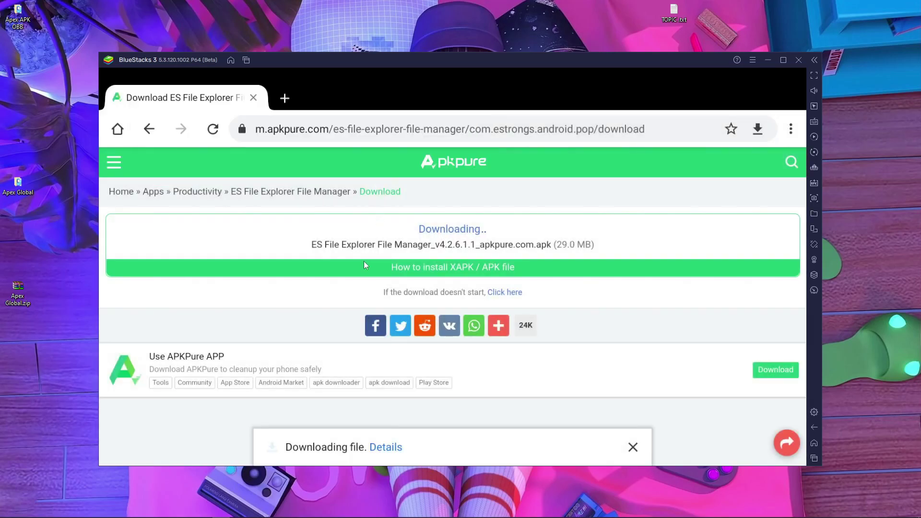
click(814, 459)
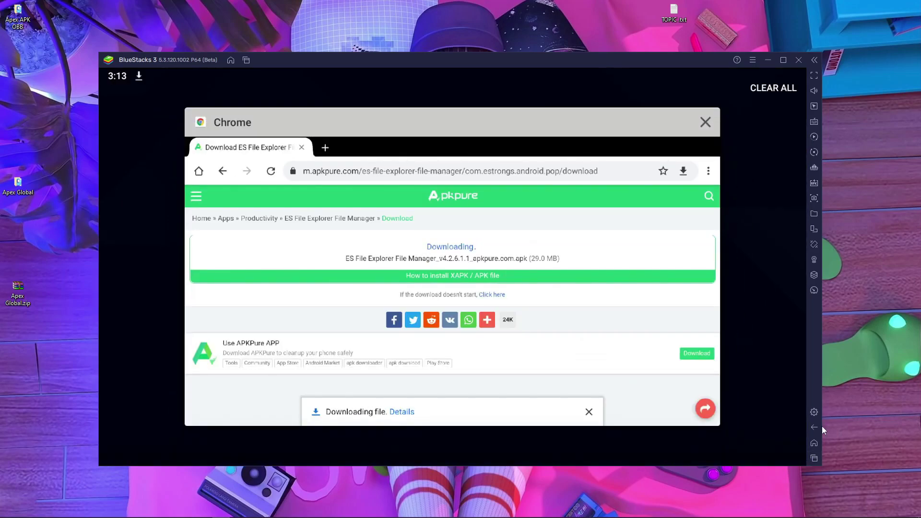
click(815, 443)
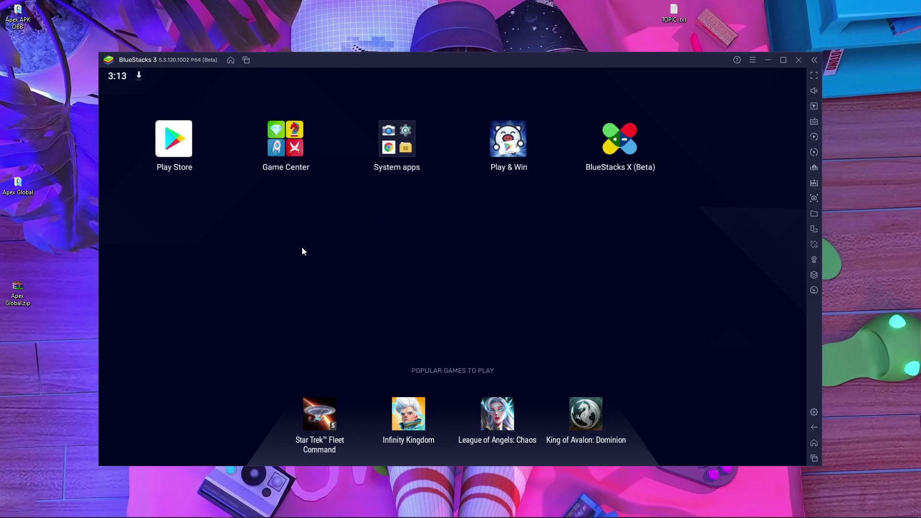
Step: Sign in to Google Play and accept the Google services settings
click(189, 148)
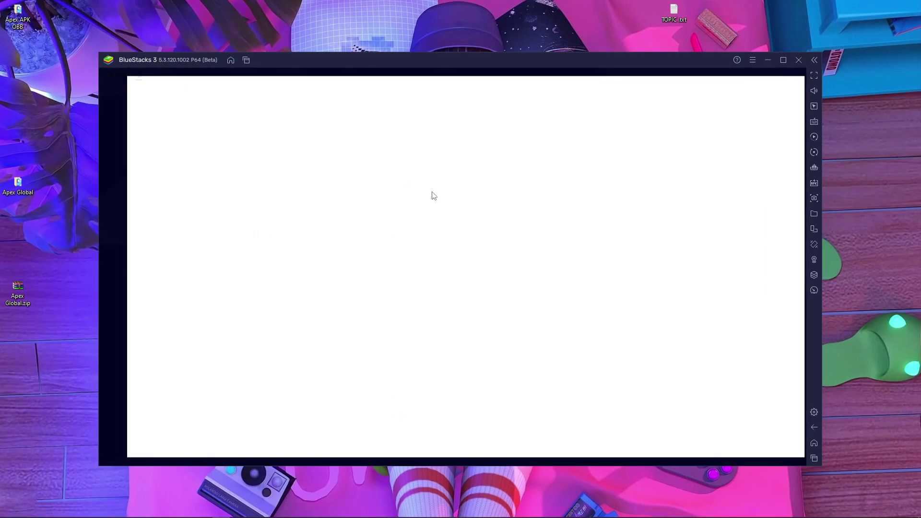
click(490, 346)
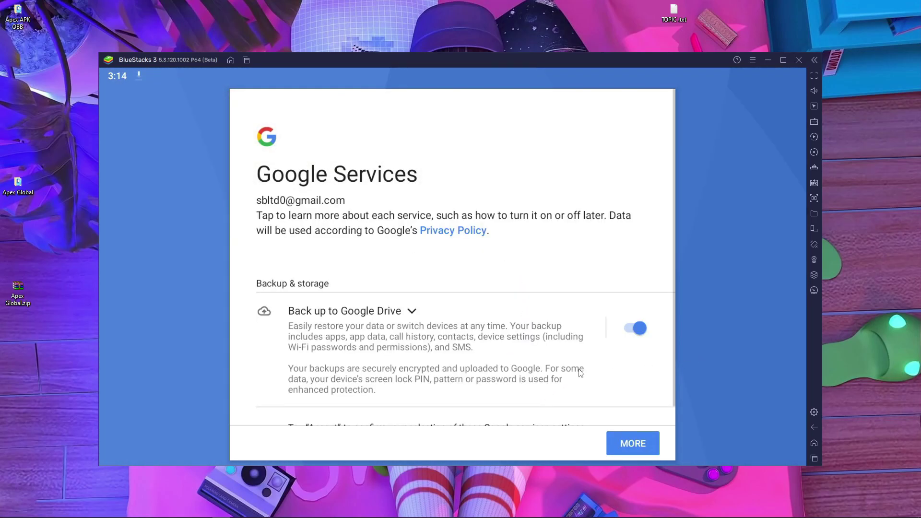
click(634, 445)
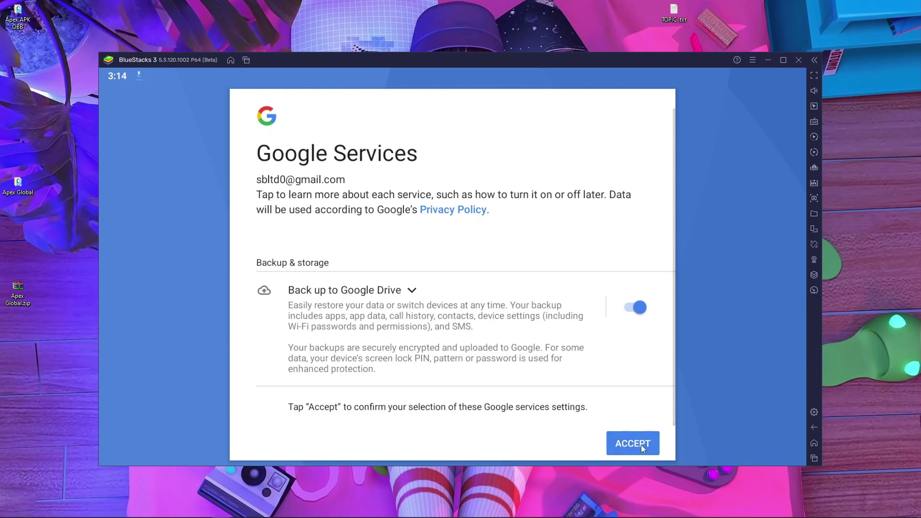
click(634, 444)
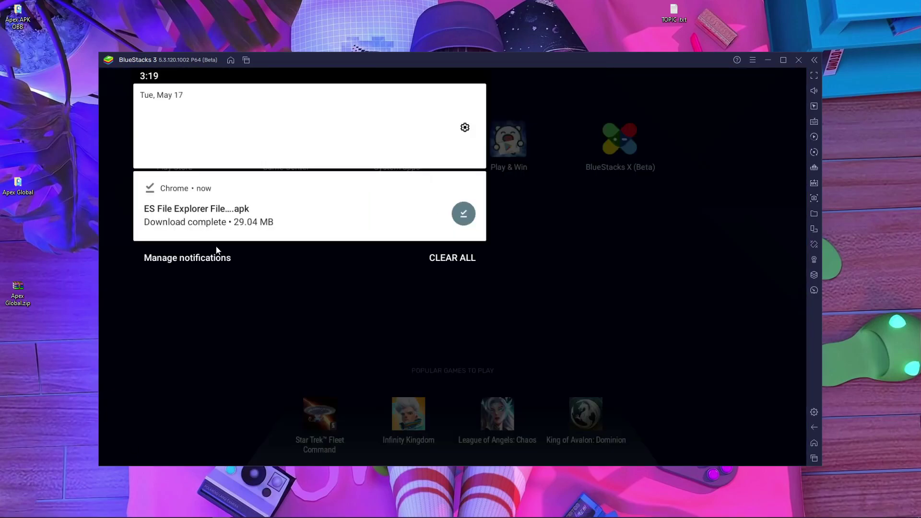
Step: Install the downloaded ES File Explorer APK, allowing Chrome as a source and bypassing Play Protect
click(316, 220)
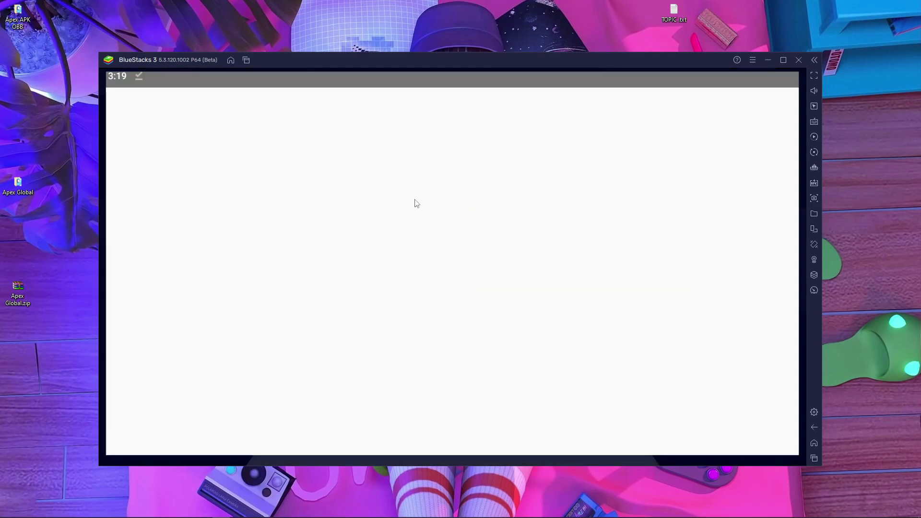
click(598, 311)
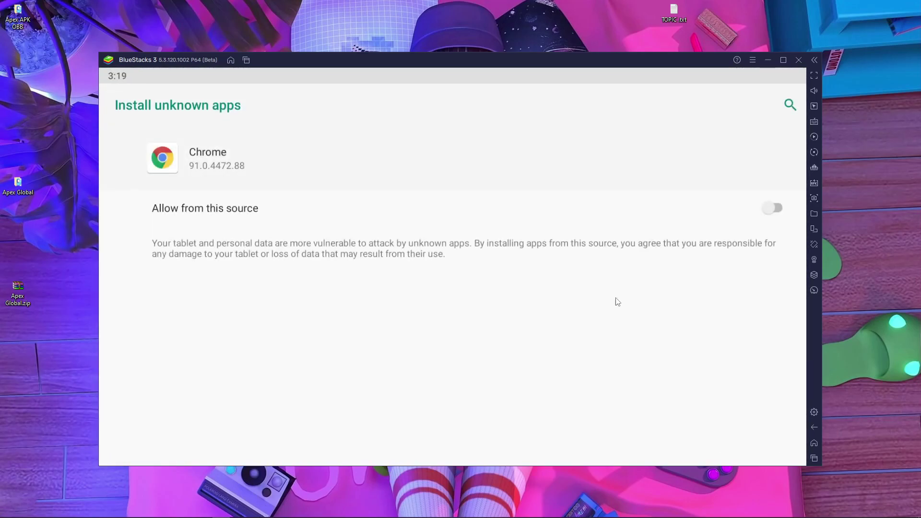
click(781, 210)
click(814, 428)
click(776, 444)
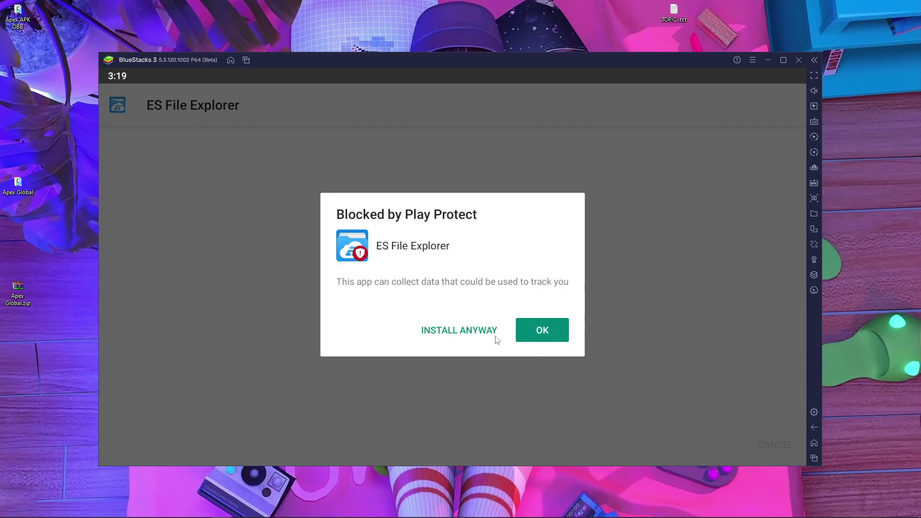
click(466, 332)
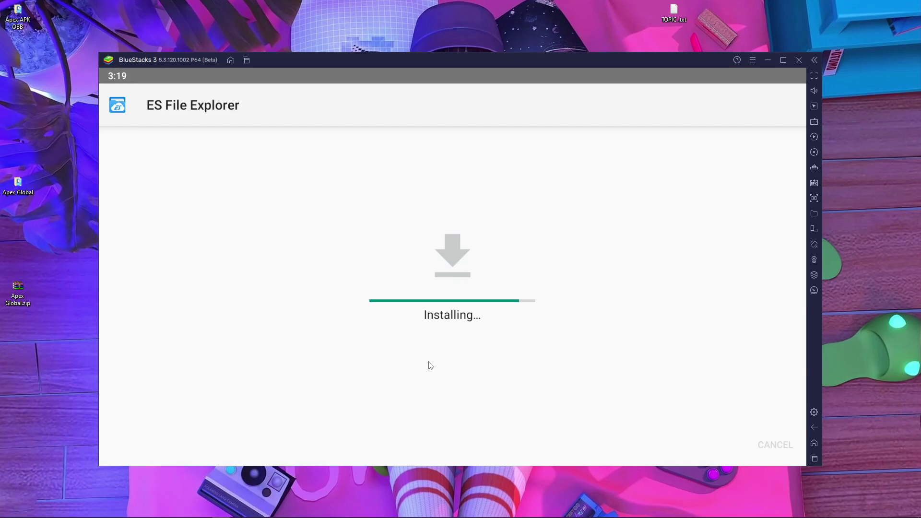
click(737, 445)
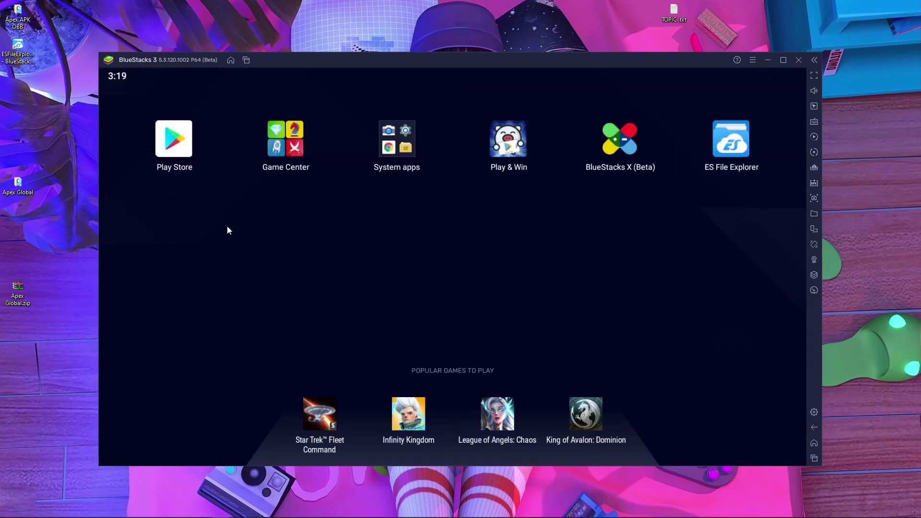
click(186, 169)
Step: Close Play Store and Chrome, then launch ES File Explorer and grant it storage access
click(814, 459)
click(434, 177)
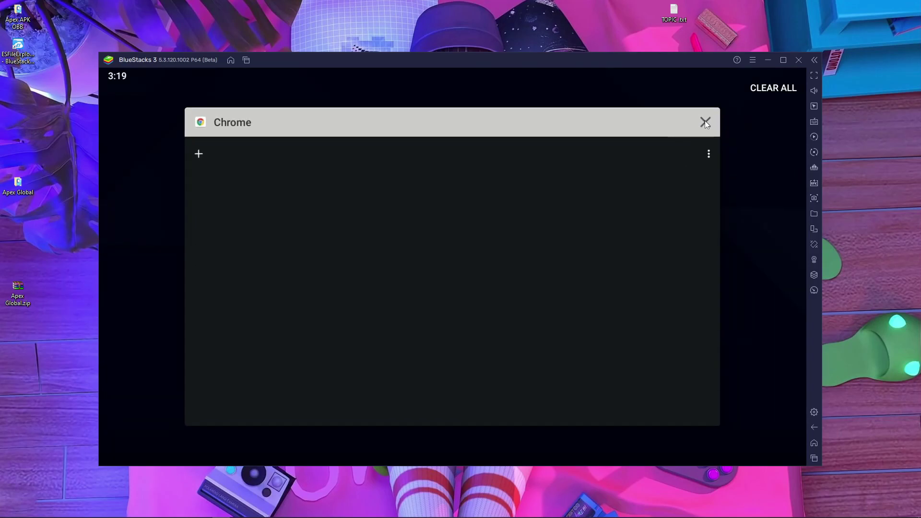
click(706, 121)
click(737, 156)
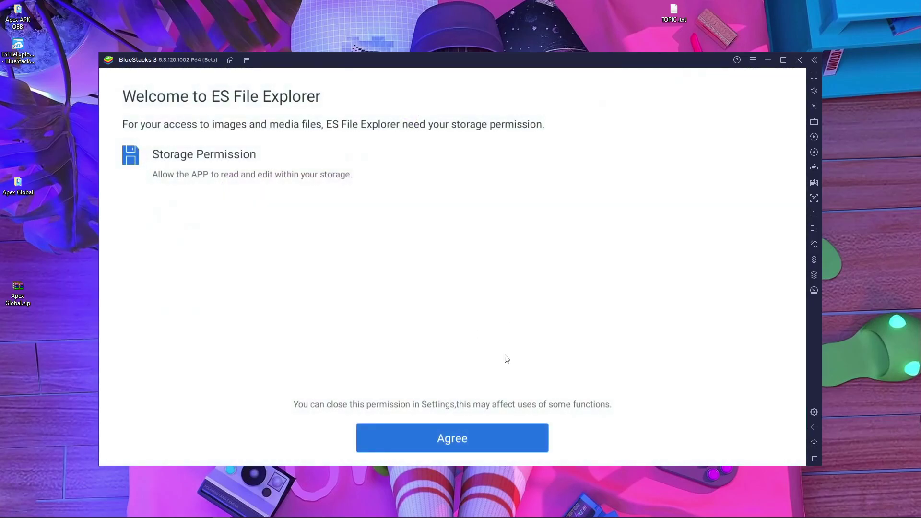
click(453, 438)
click(603, 289)
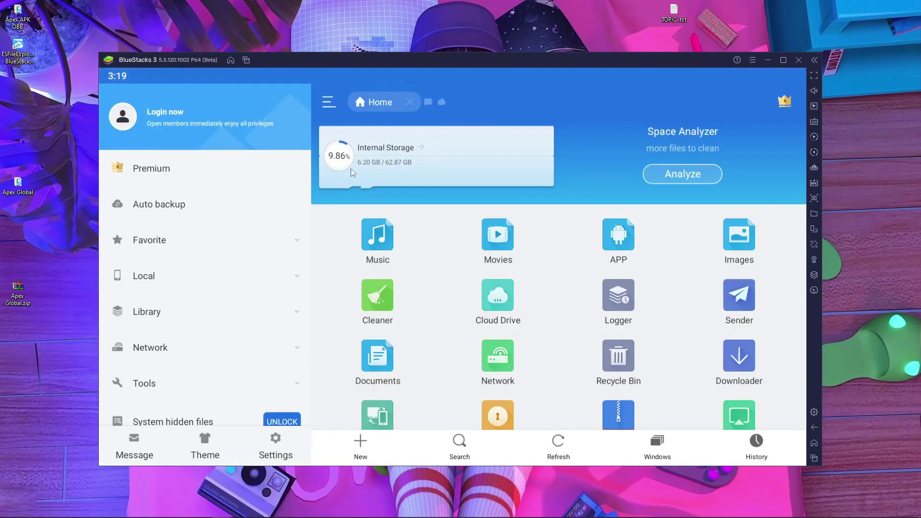
Step: Browse to / > mnt > windows > BstSharedFolder > Apex Global
click(409, 152)
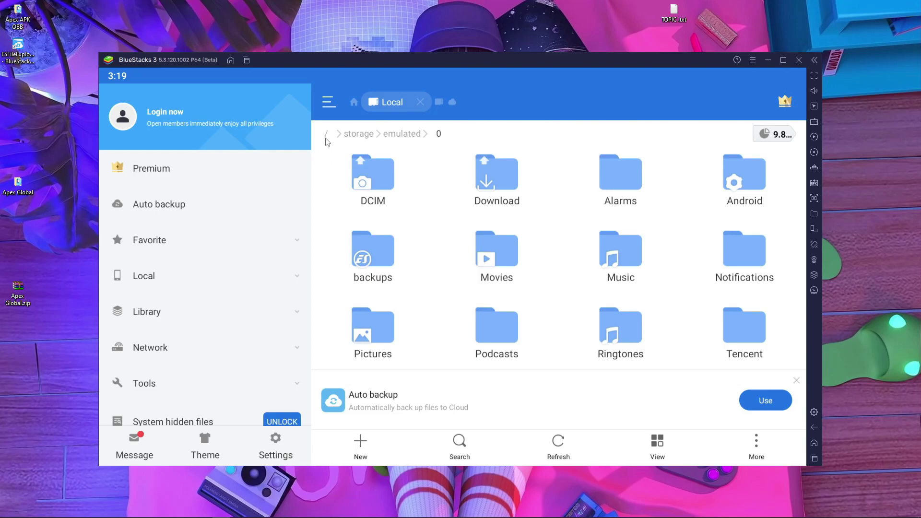
click(326, 135)
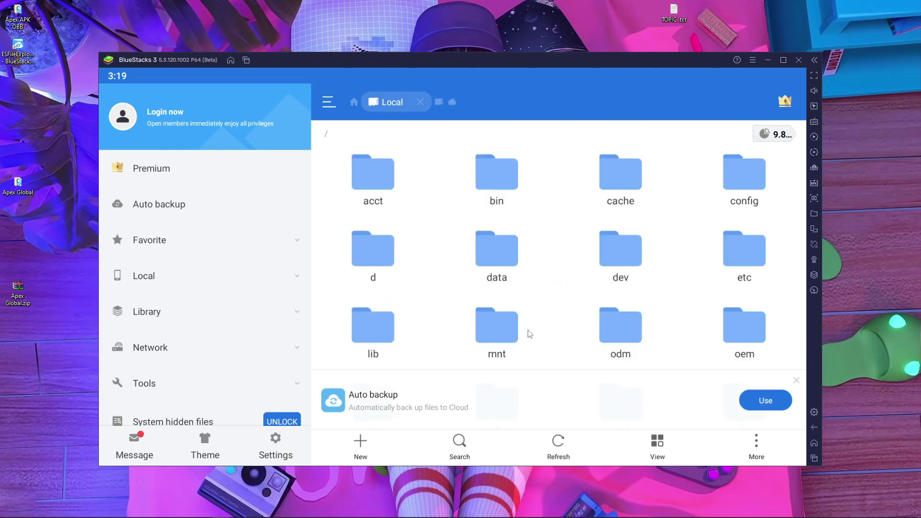
scroll(531, 334, down, 2)
click(518, 295)
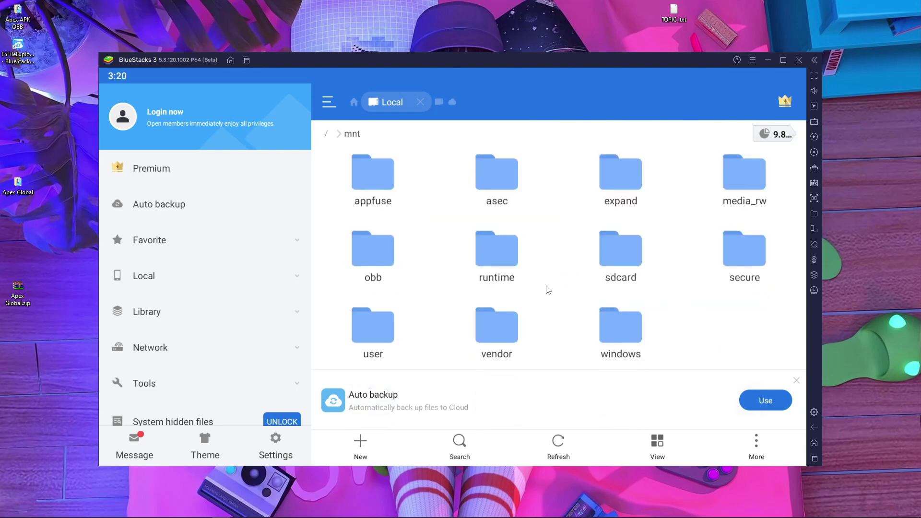
click(633, 334)
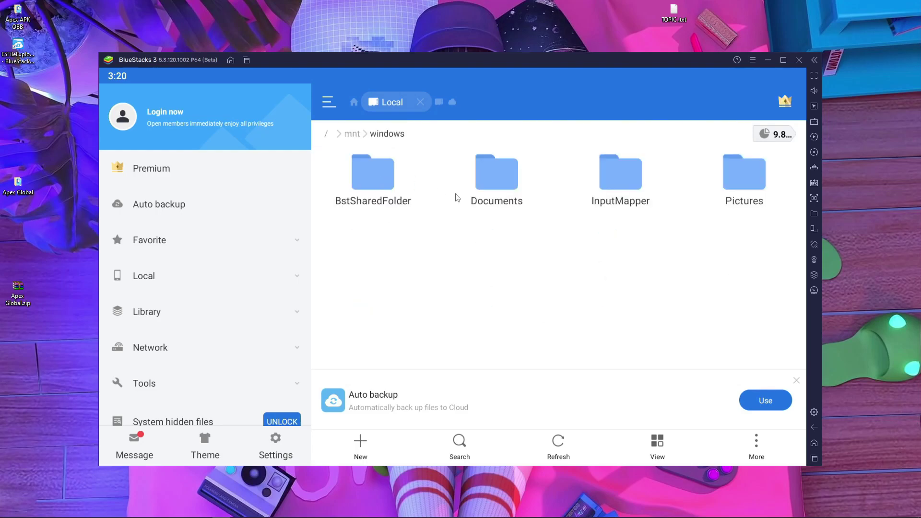
click(375, 180)
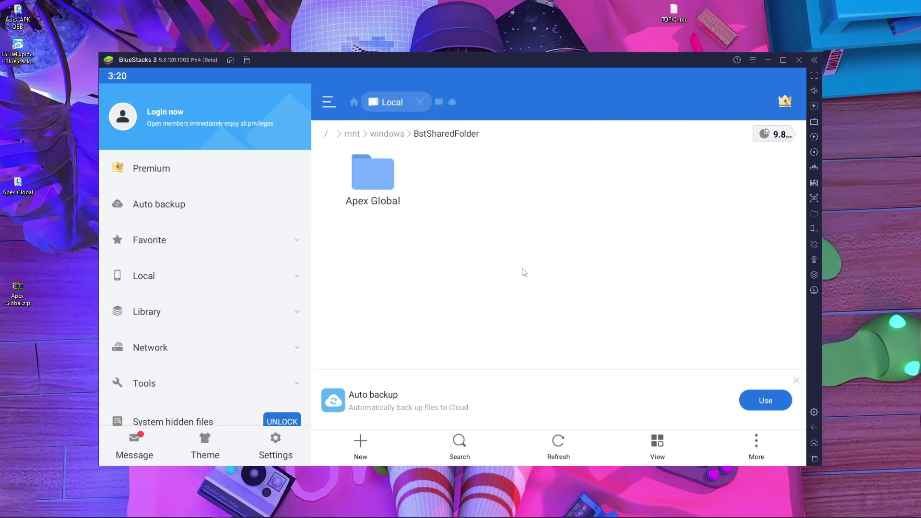
click(383, 182)
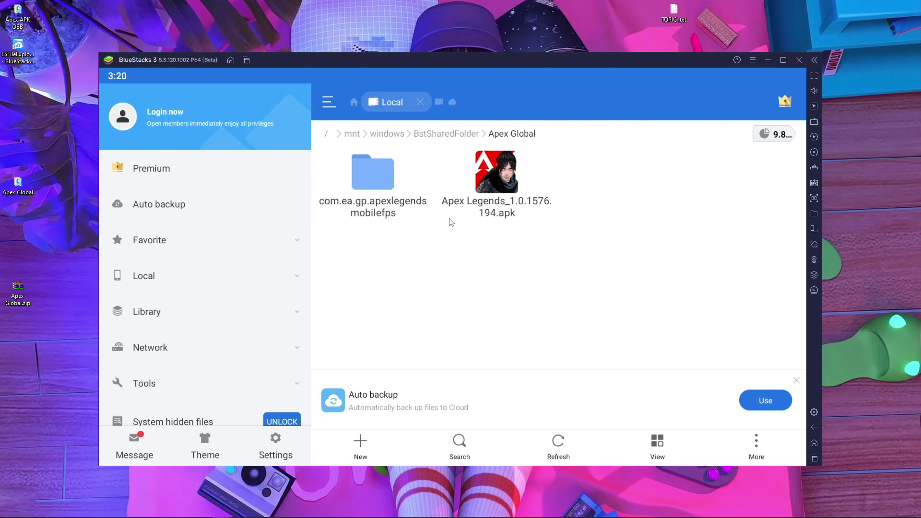
Step: Install Apex Legends_1.0.1576.194.apk, turning on Allow from this source for ES File Explorer
click(497, 180)
click(649, 387)
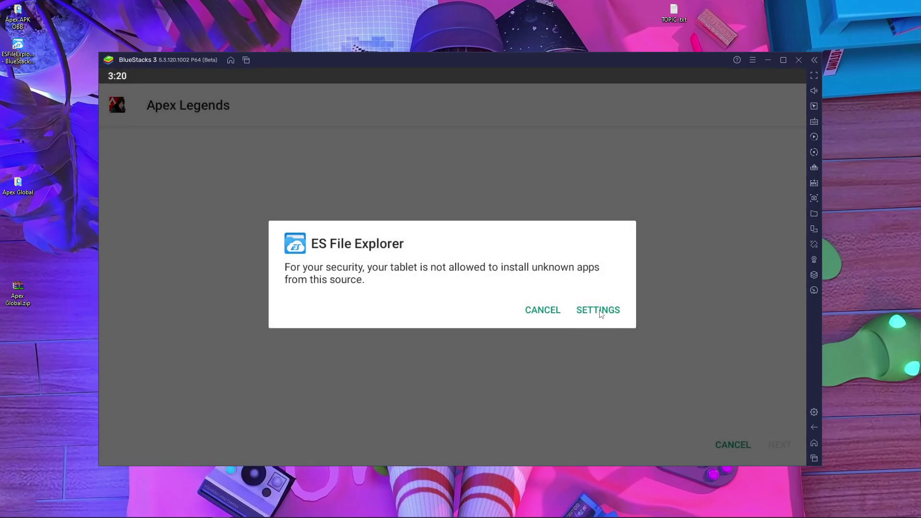
click(598, 311)
click(772, 210)
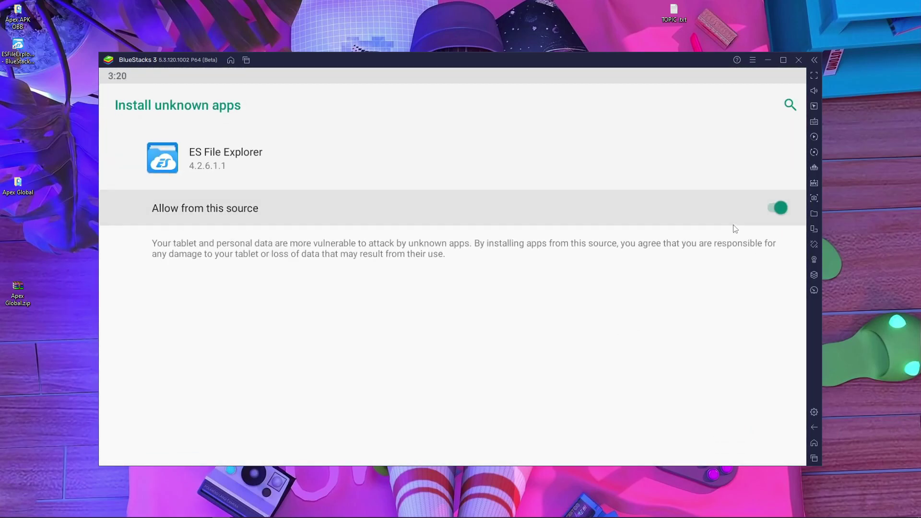
click(815, 427)
click(768, 451)
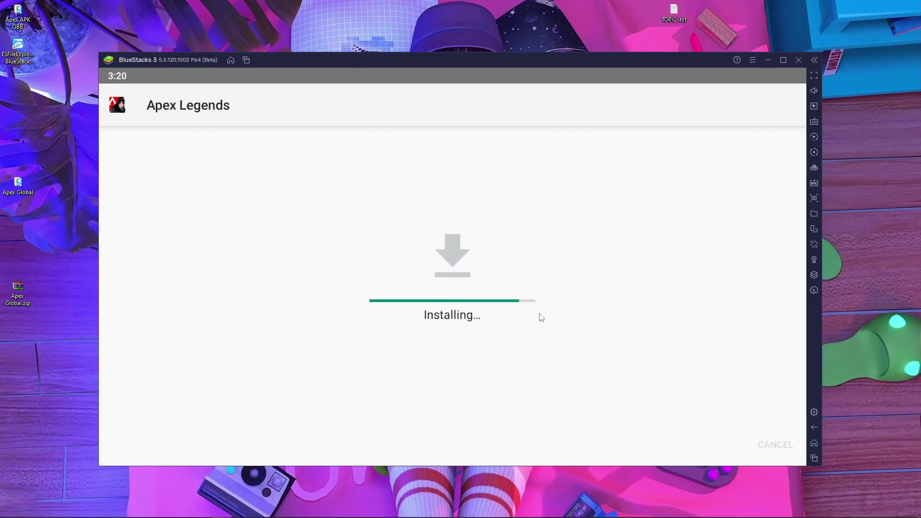
click(737, 445)
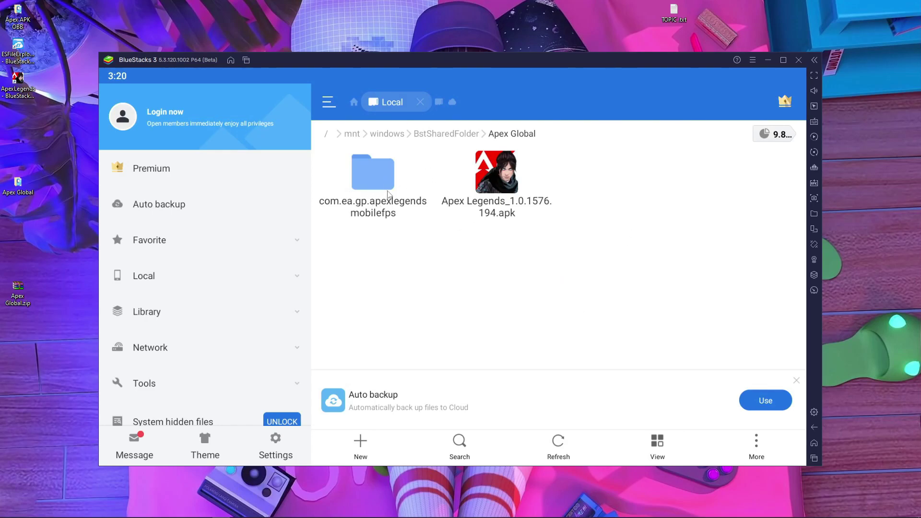
Step: Copy the com.ea.gp.apexlegendsmobilefps folder
click(389, 186)
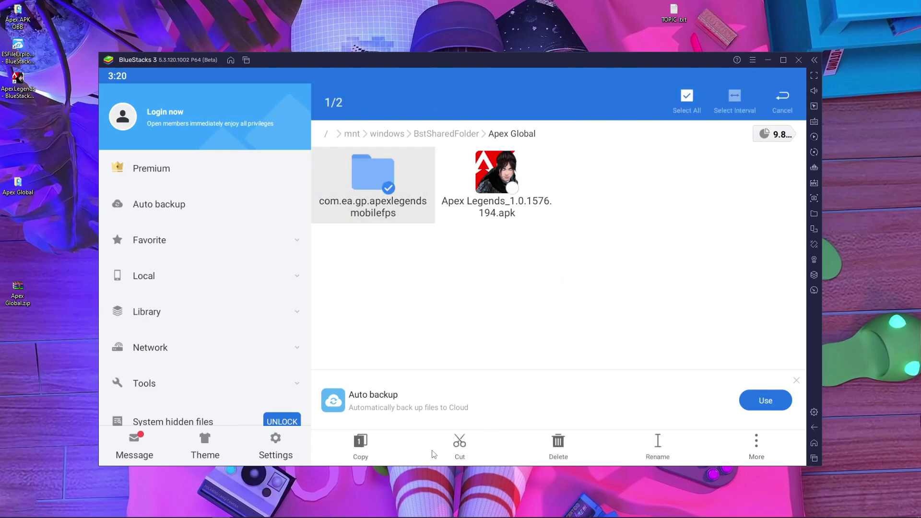
click(376, 454)
click(355, 104)
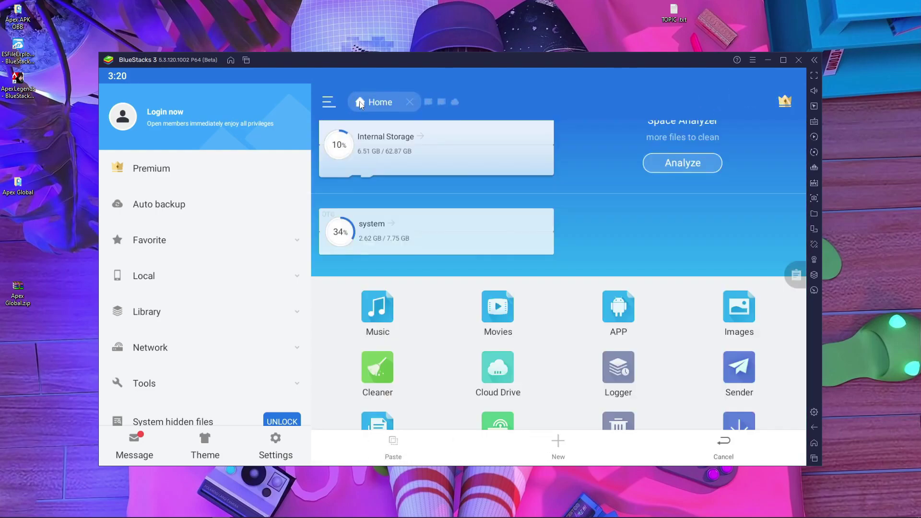
Step: Create a folder named obb in Internal Storage > Android and open it
click(396, 144)
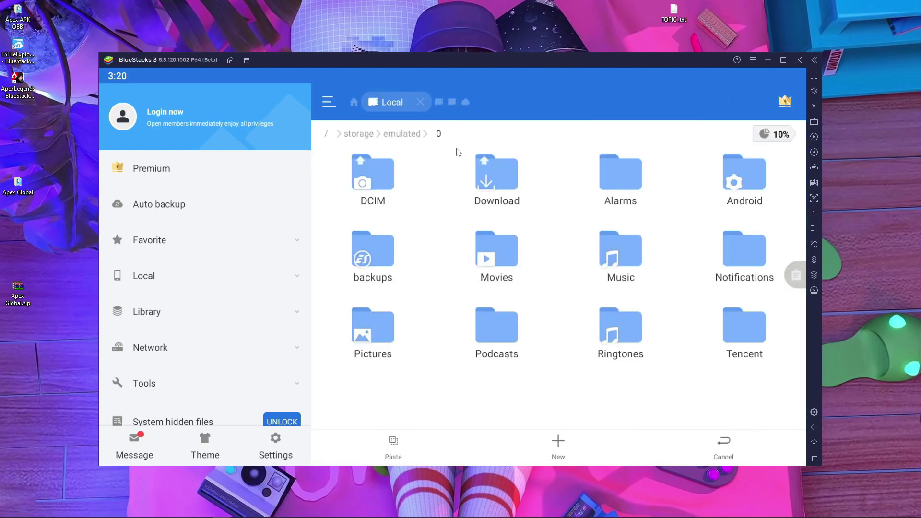
click(737, 181)
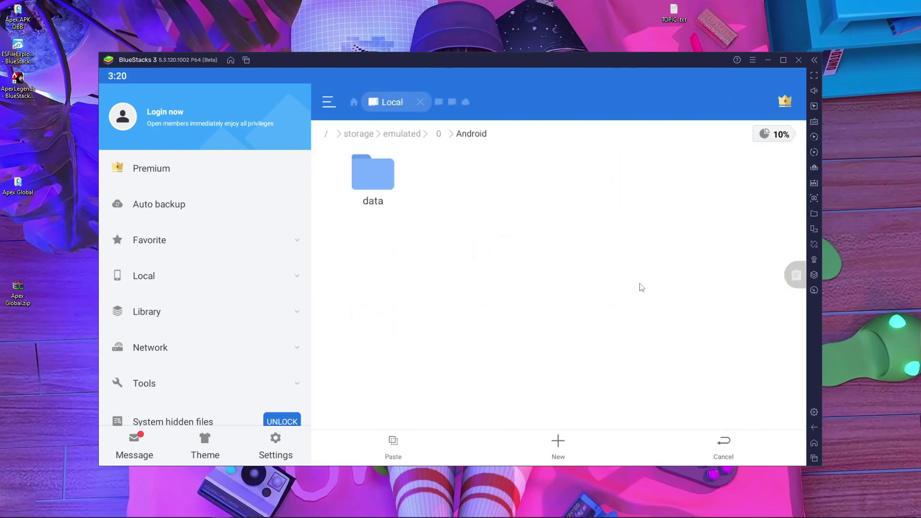
click(558, 447)
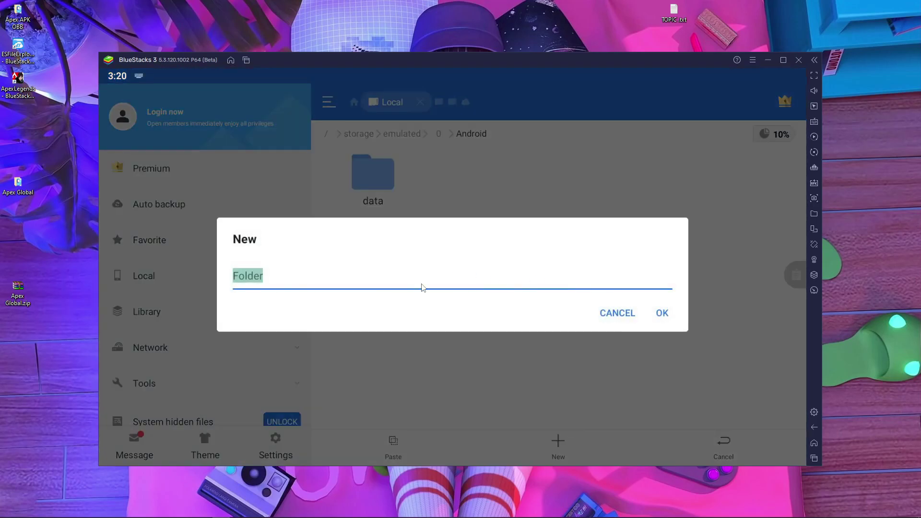
text(obb)
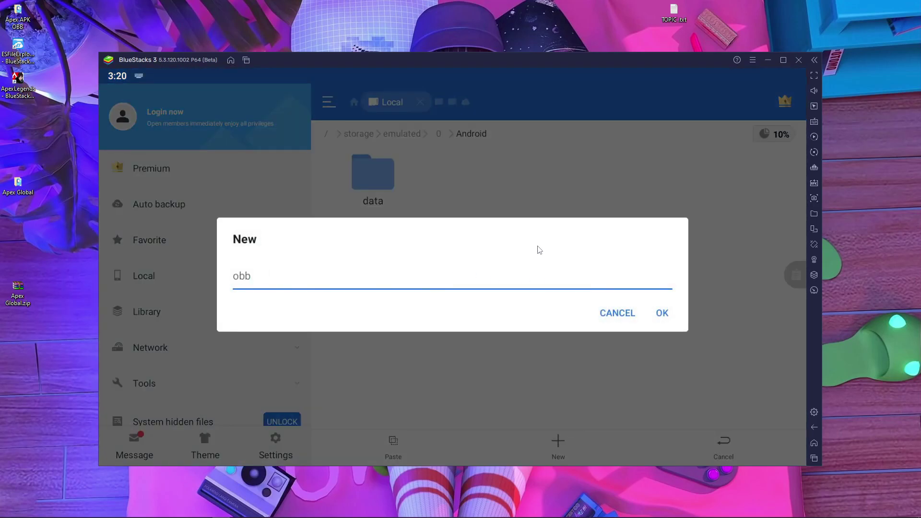
click(663, 314)
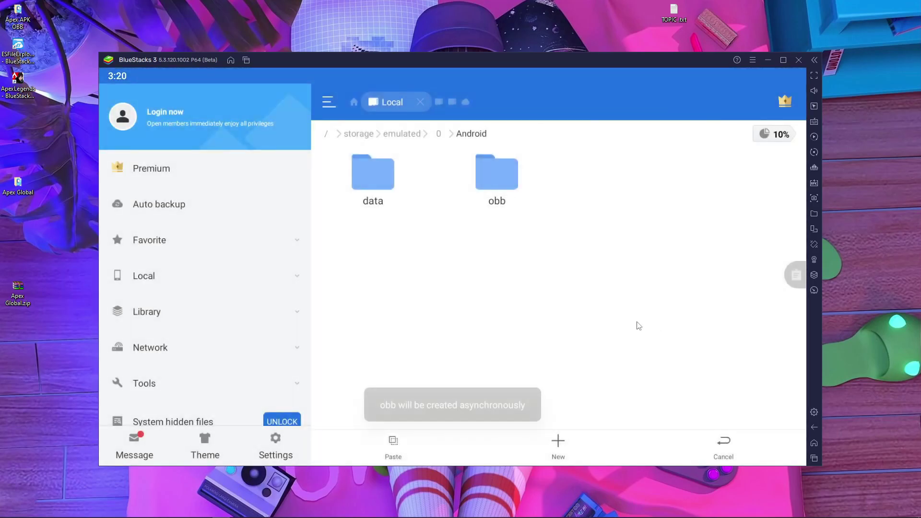
click(506, 184)
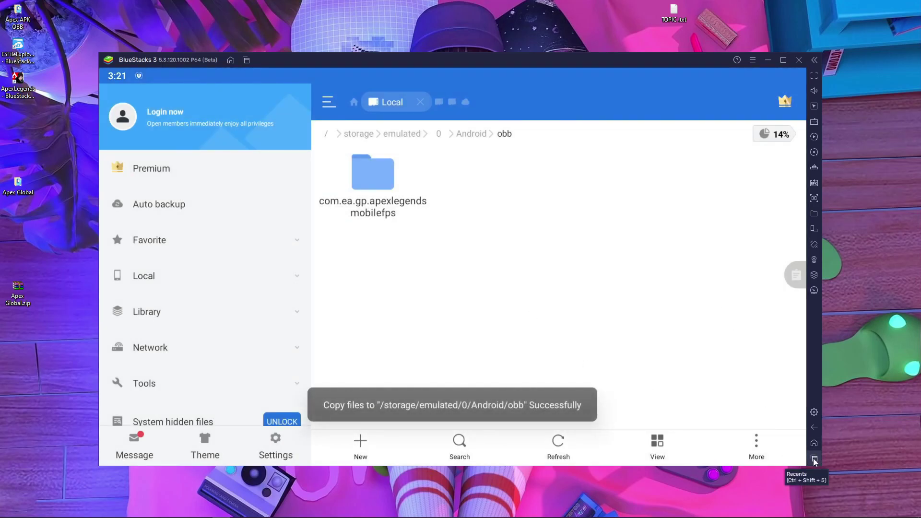
Step: Close ES File Explorer, launch Apex Legends, and allow its audio recording and file access
click(818, 461)
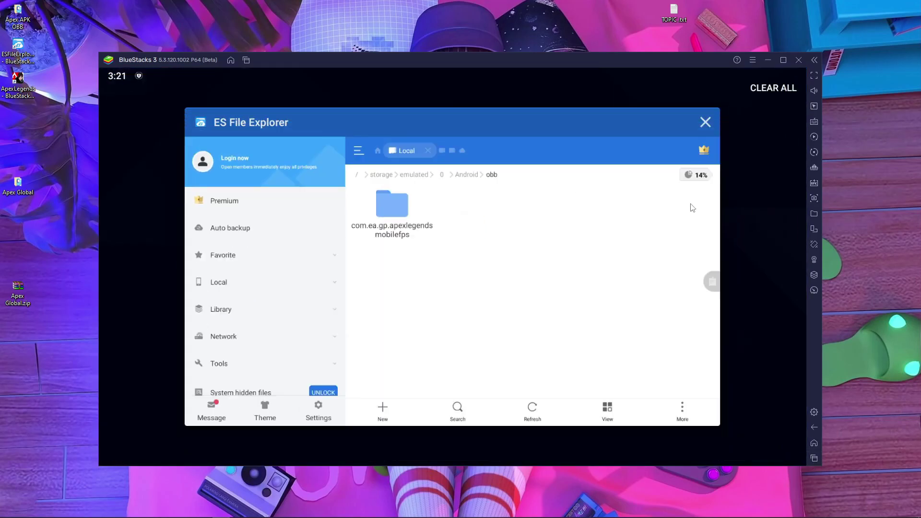
click(707, 123)
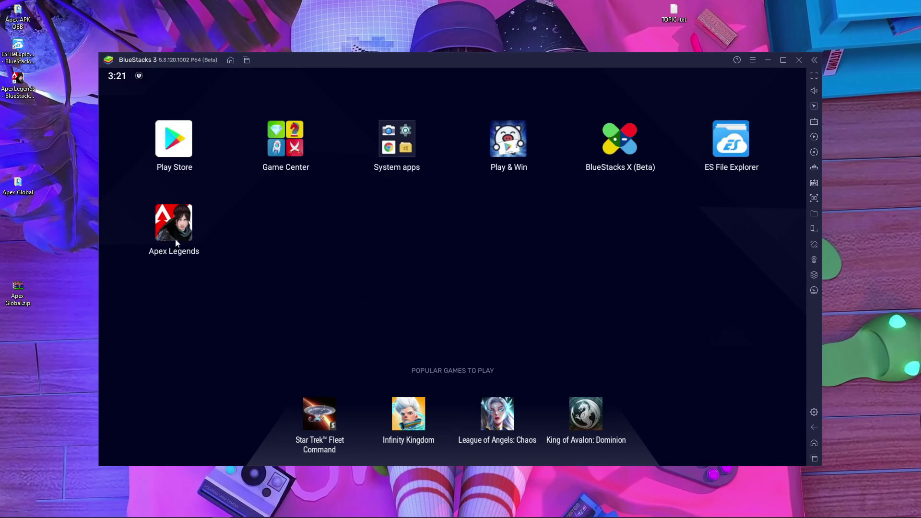
click(175, 242)
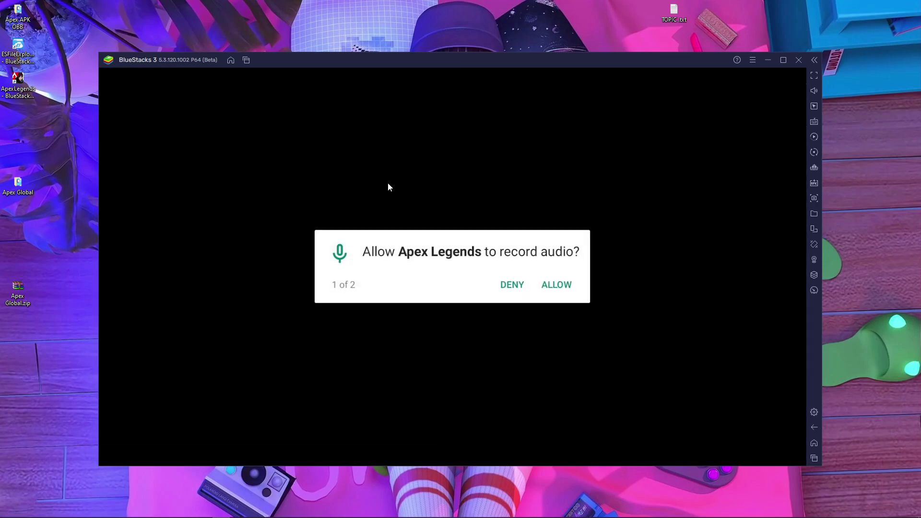
click(558, 288)
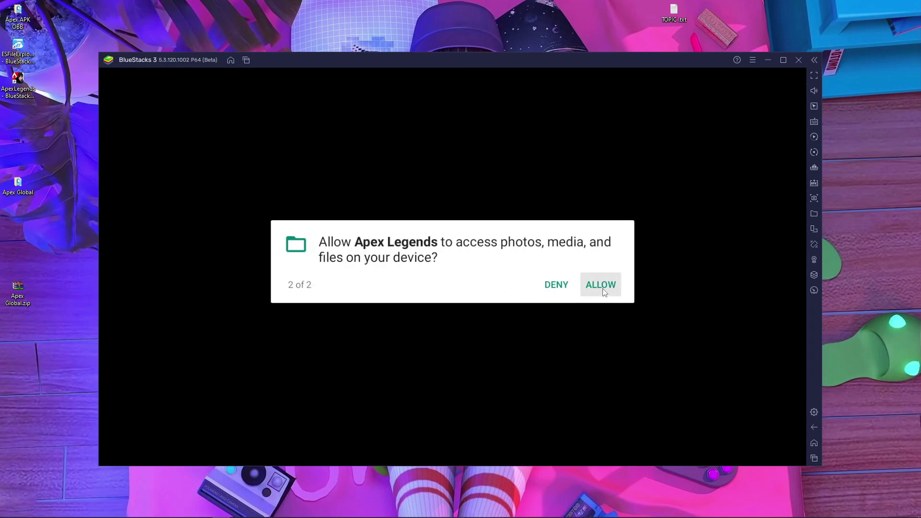
click(603, 289)
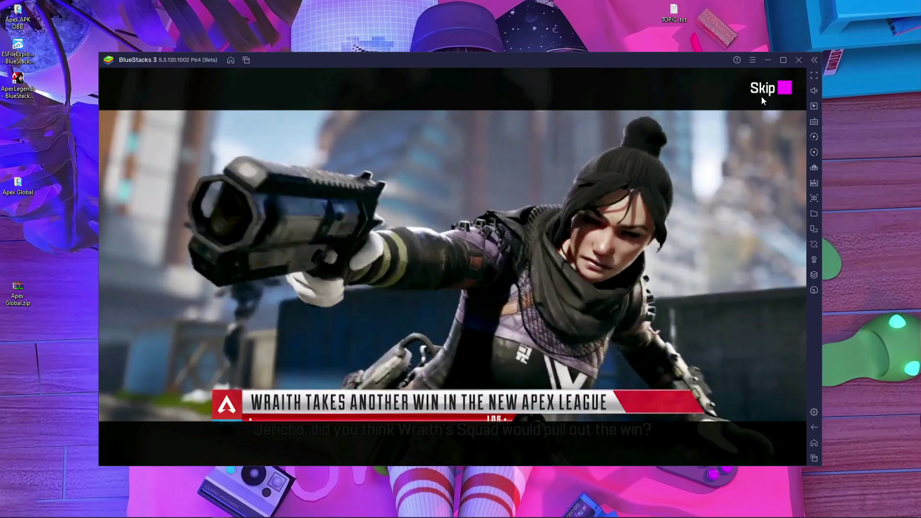
Step: Skip the Apex Legends intro cutscene and dismiss the Select Legend tip card
click(762, 91)
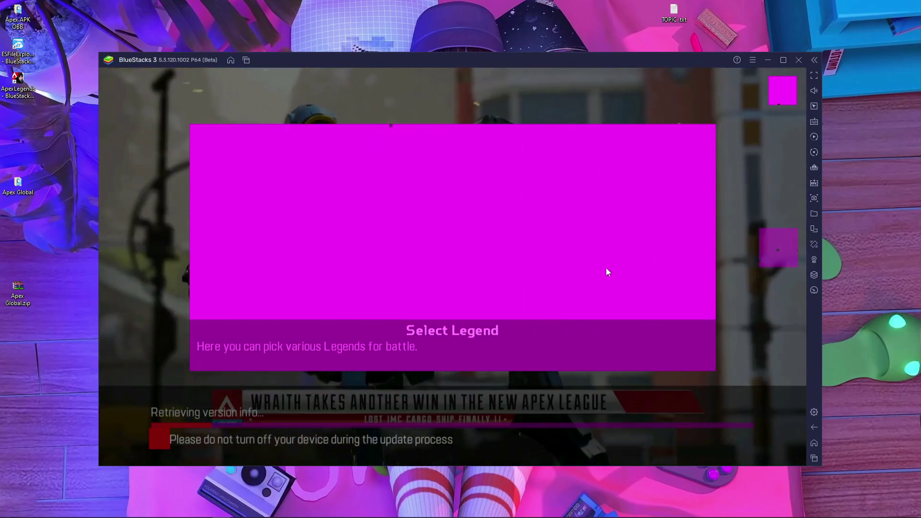
click(783, 95)
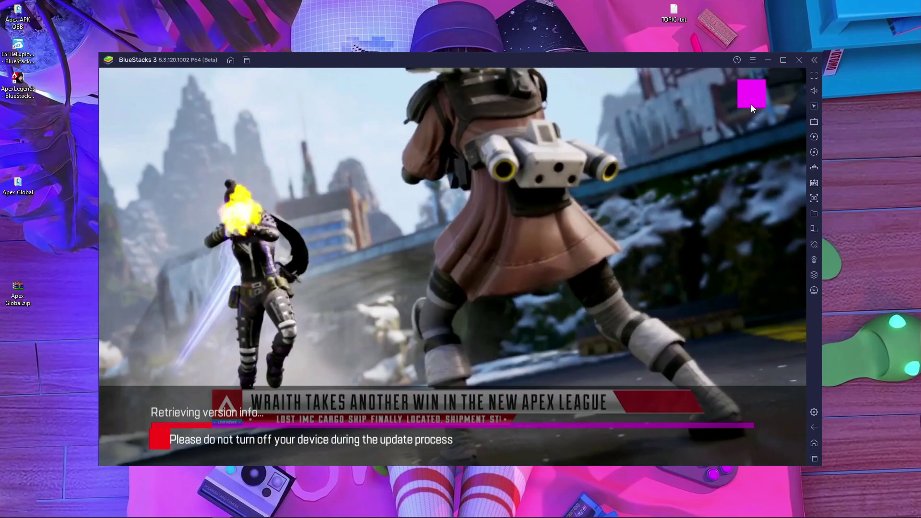